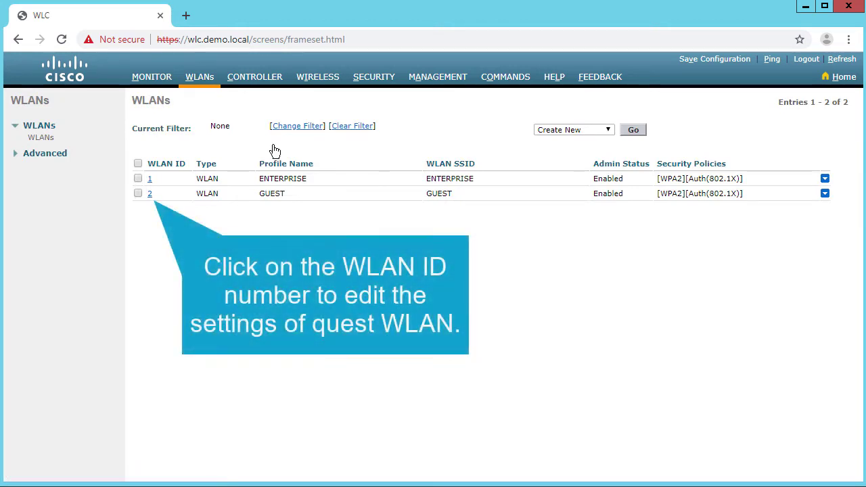
- Set the GUEST WLAN's Layer 2 security to None and enable MAC filtering
left_click(149, 195)
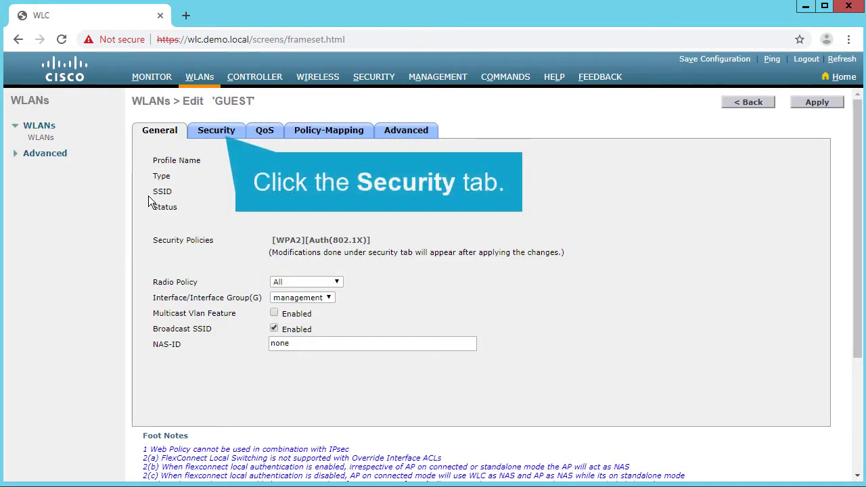
left_click(222, 139)
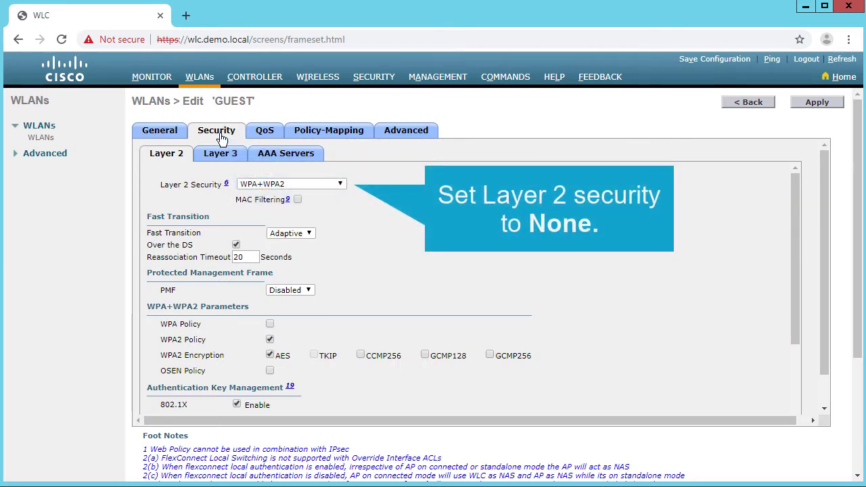
left_click(259, 184)
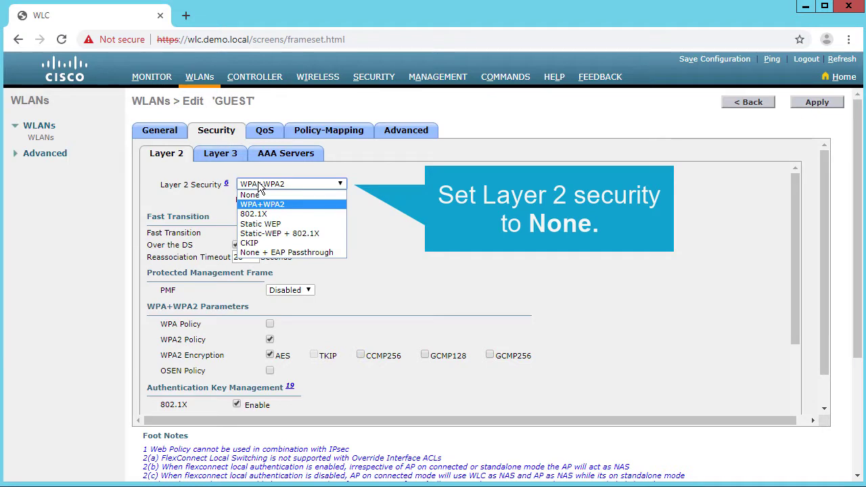
left_click(260, 195)
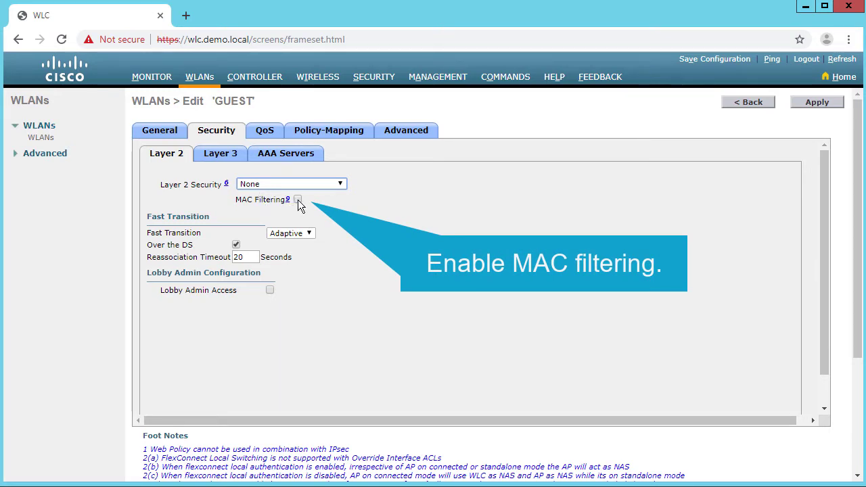
left_click(297, 200)
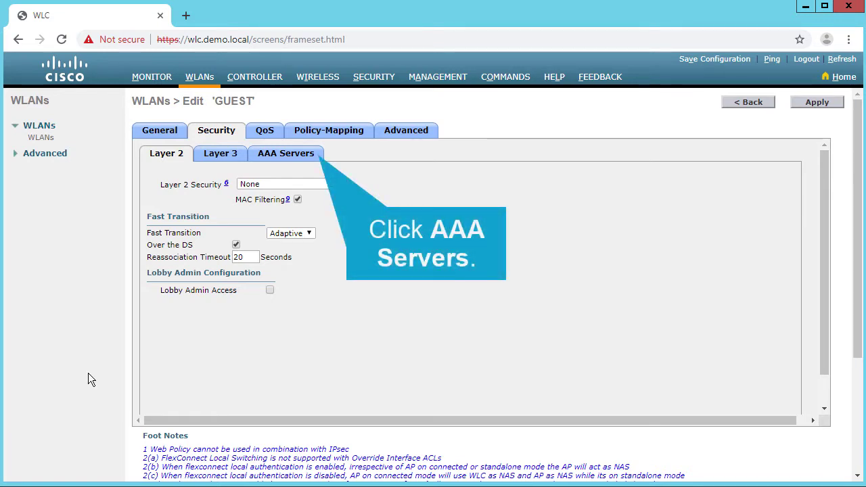
- Assign 10.64.0.100 port 1812 as Server 1 for authentication and 10.64.0.100 port 1813 as Server 1 for accounting on the GUEST WLAN
left_click(286, 153)
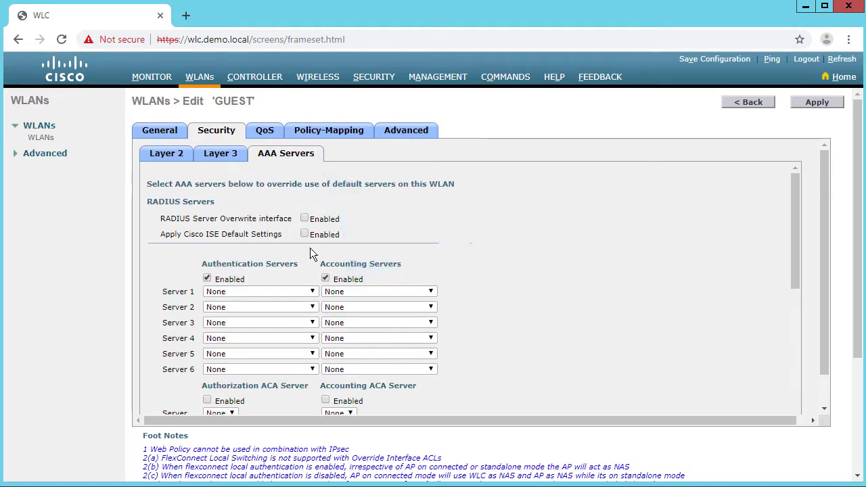
left_click(313, 294)
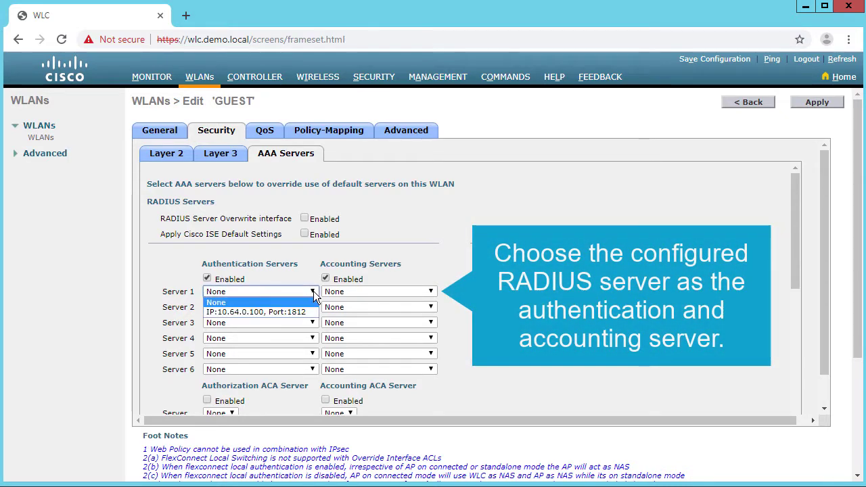
left_click(306, 311)
left_click(349, 290)
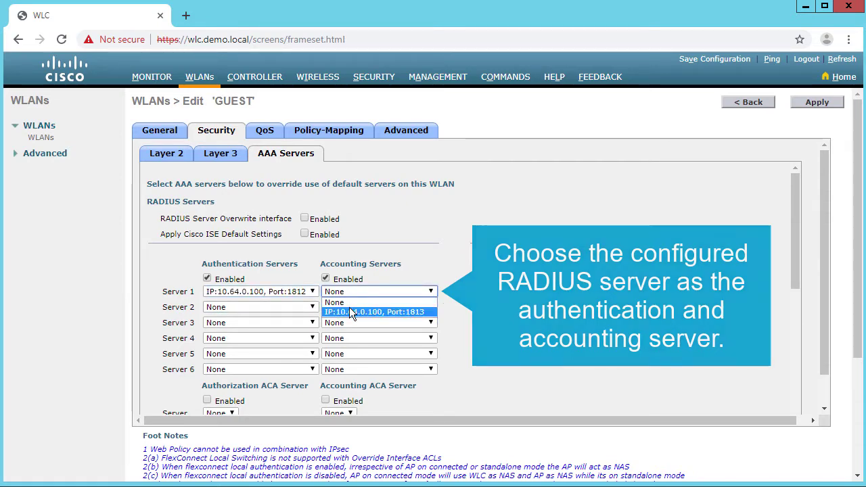
left_click(349, 308)
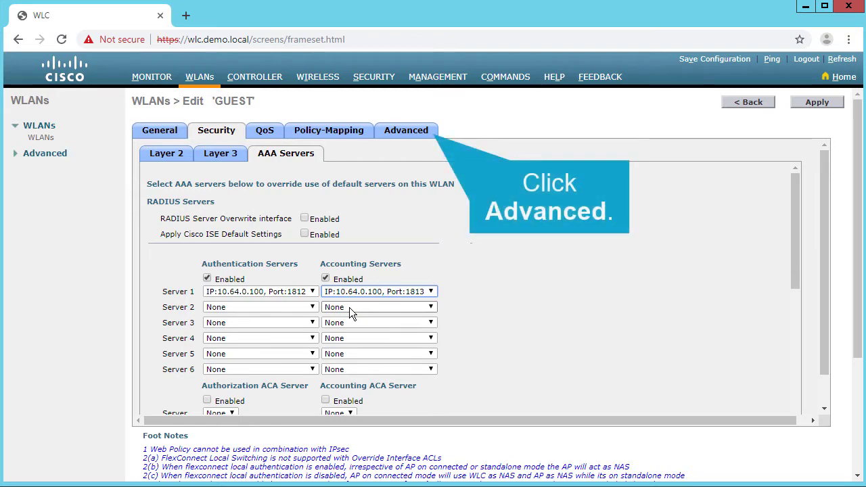
- Allow AAA override and set the NAC state to ISE NAC for the GUEST WLAN, and apply the changes
left_click(399, 131)
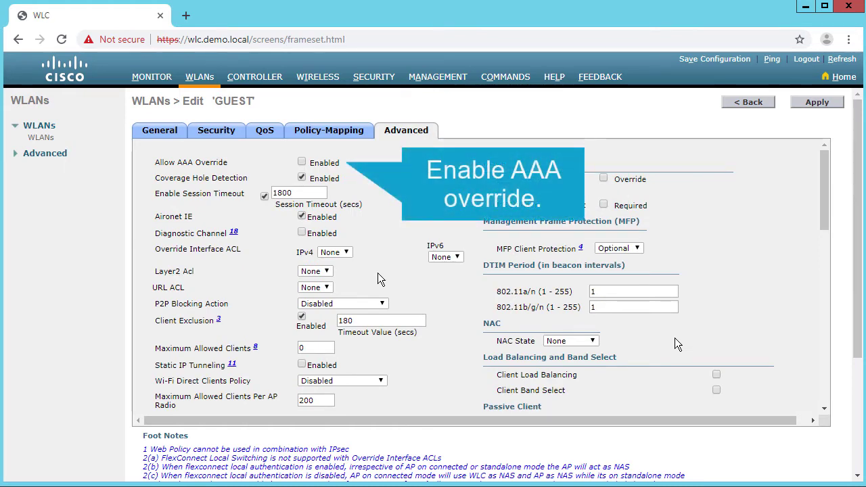
left_click(303, 163)
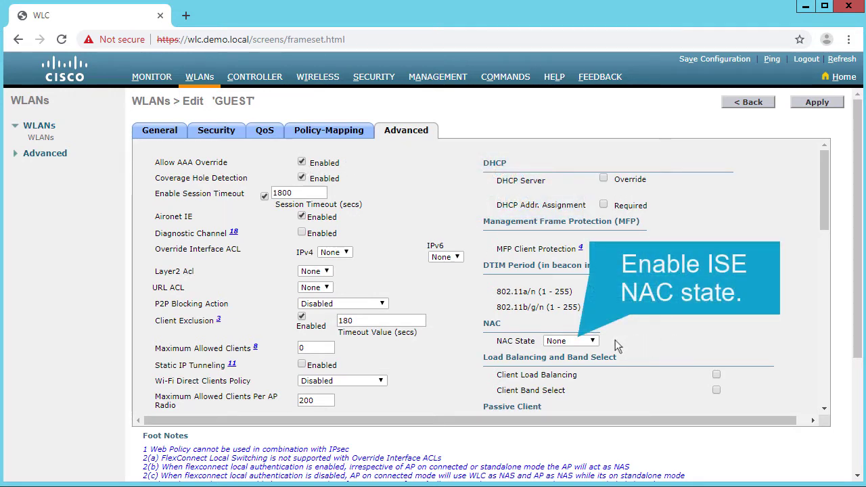
left_click(588, 341)
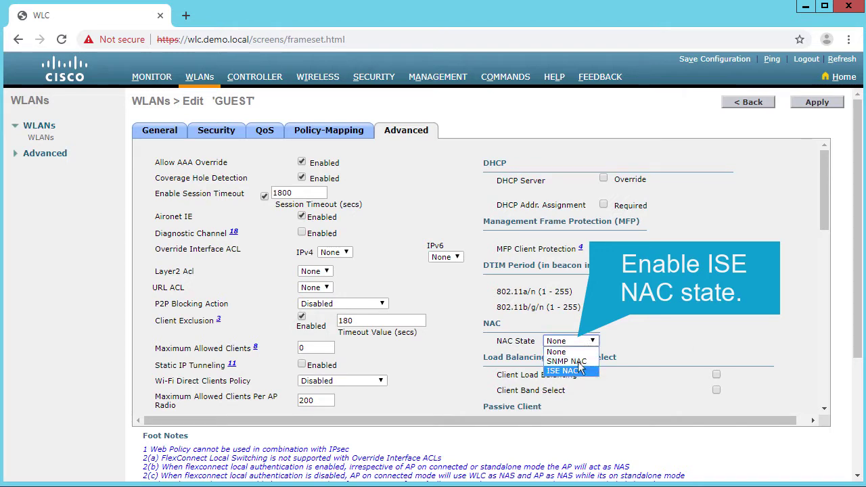
left_click(574, 371)
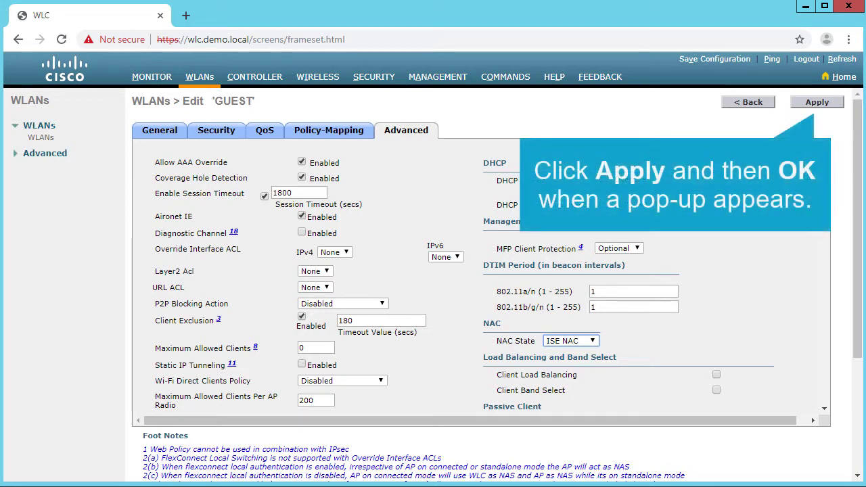
left_click(834, 105)
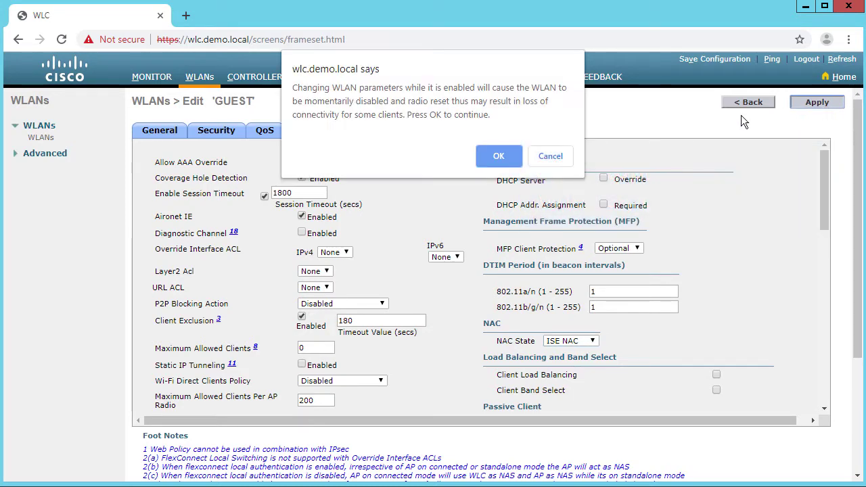
left_click(498, 157)
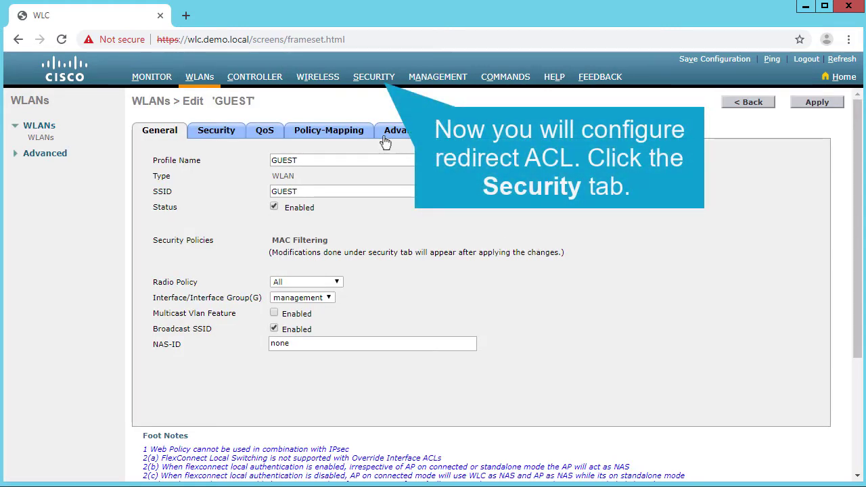
- Create a new IPv4 access control list named CWA_REDIRECT in the controller's security settings
left_click(373, 80)
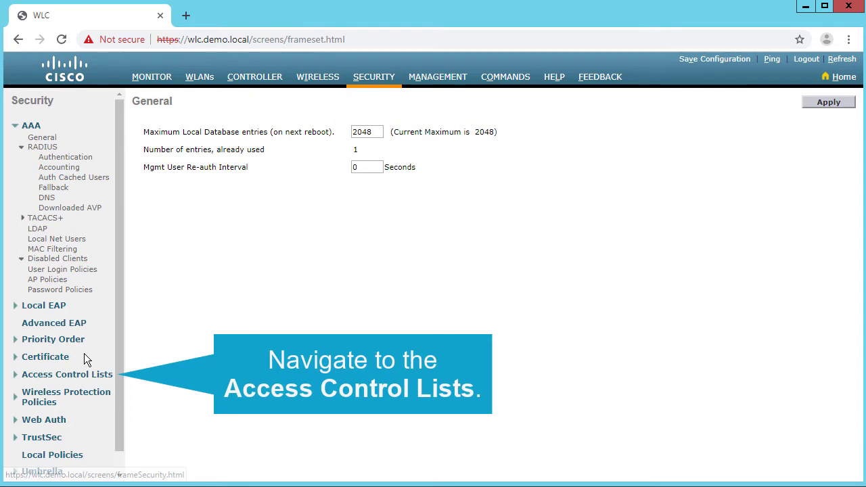
left_click(33, 375)
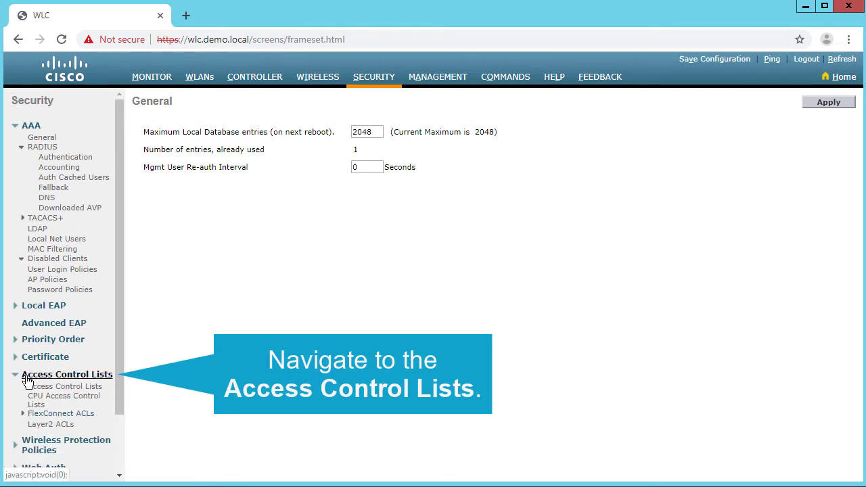
left_click(39, 390)
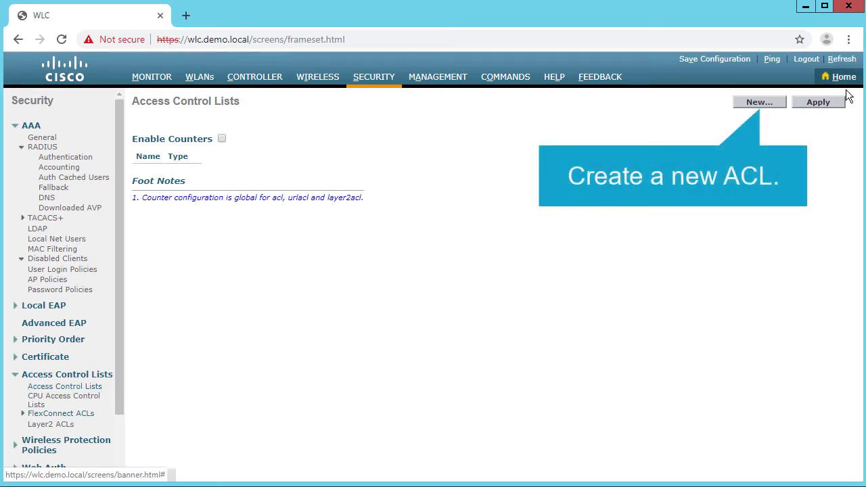
left_click(763, 103)
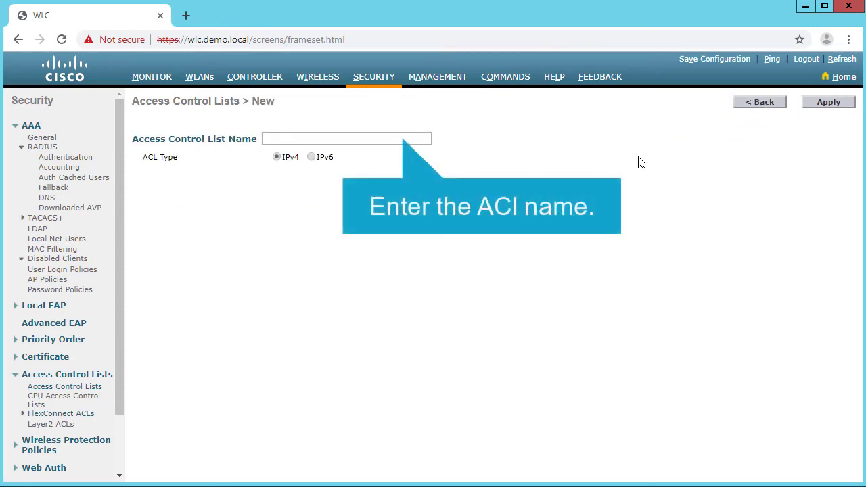
left_click(315, 137)
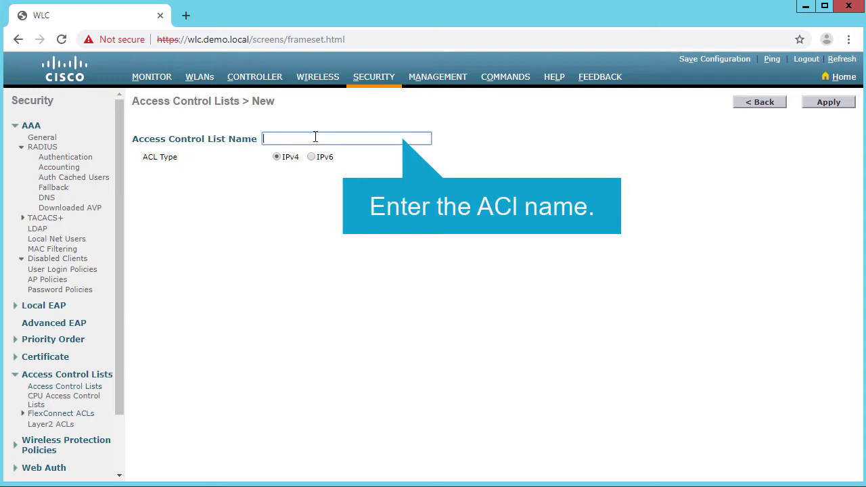
type("CWA_REDIRECT")
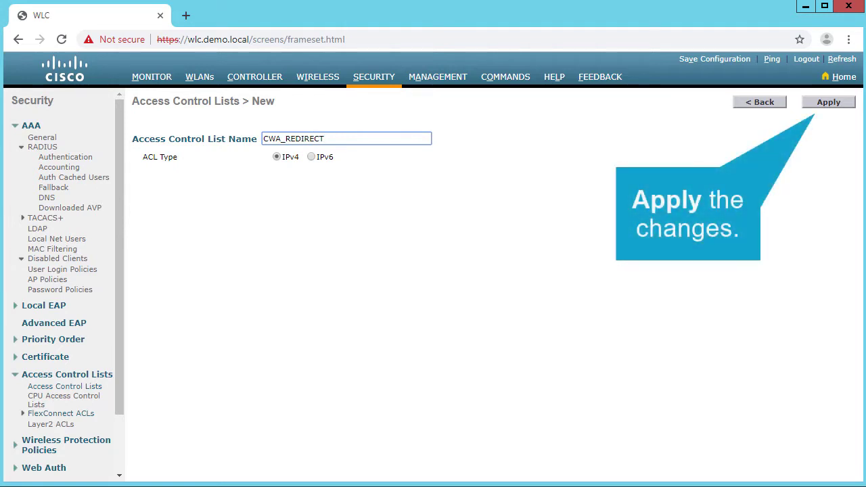
left_click(823, 104)
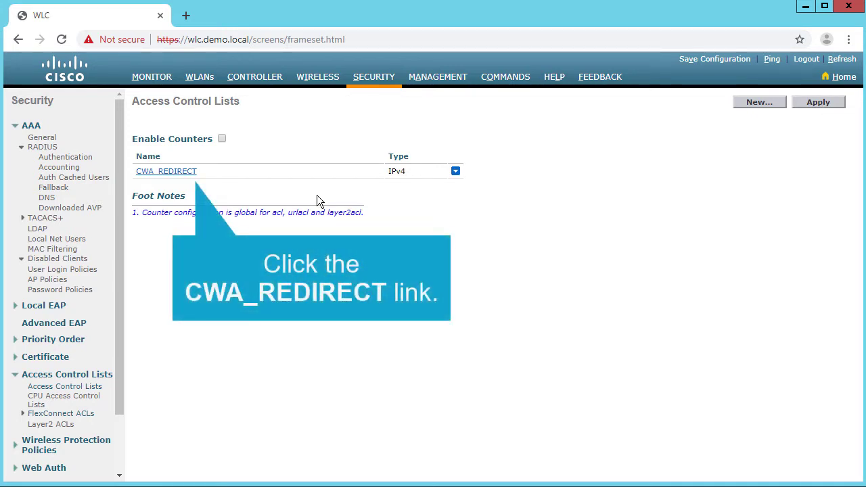
- Add a rule to CWA_REDIRECT with sequence 1, protocol UDP, destination port DNS and action Permit
left_click(194, 173)
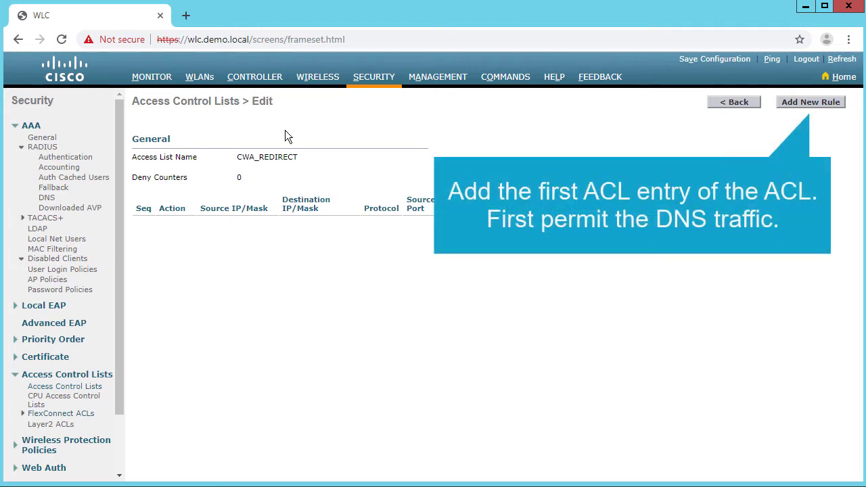
left_click(796, 107)
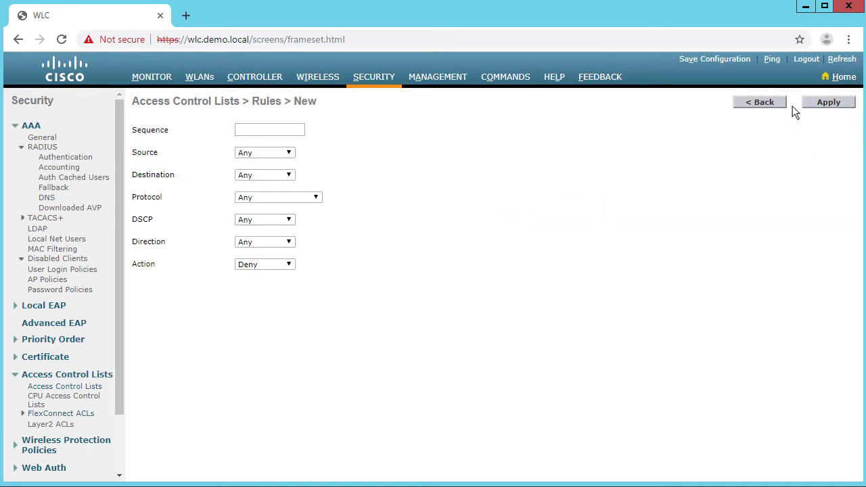
left_click(285, 131)
type("1")
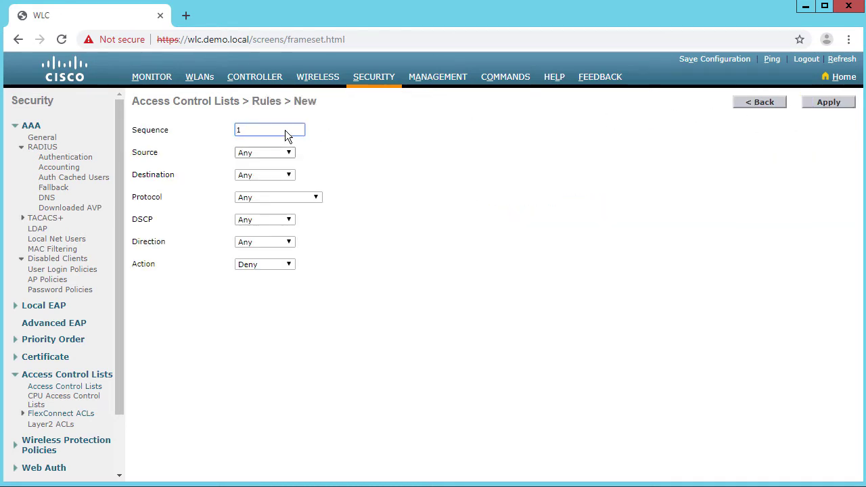
left_click(269, 266)
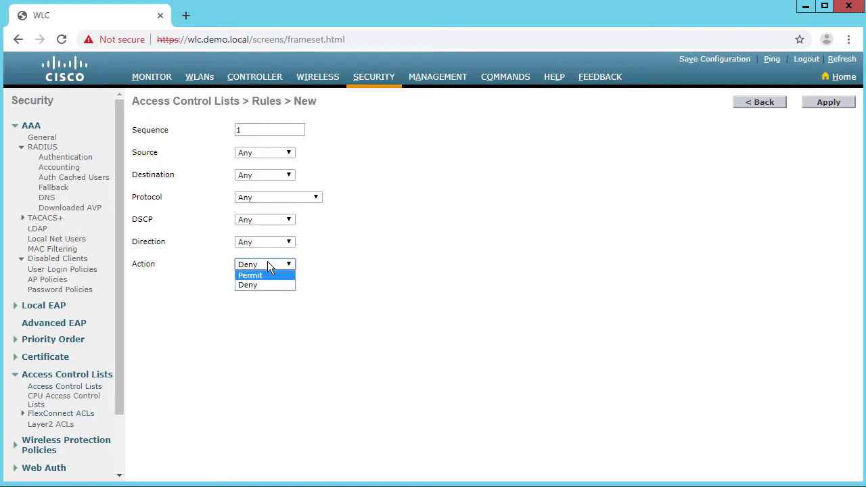
left_click(256, 197)
left_click(257, 228)
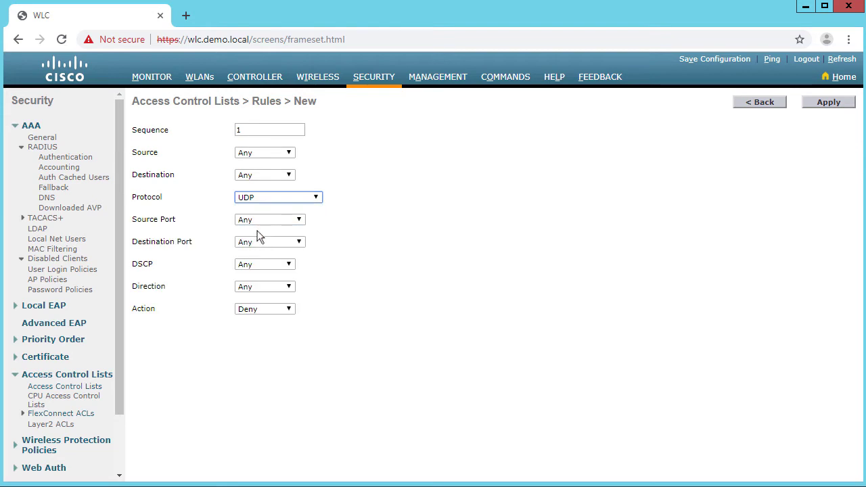
left_click(254, 245)
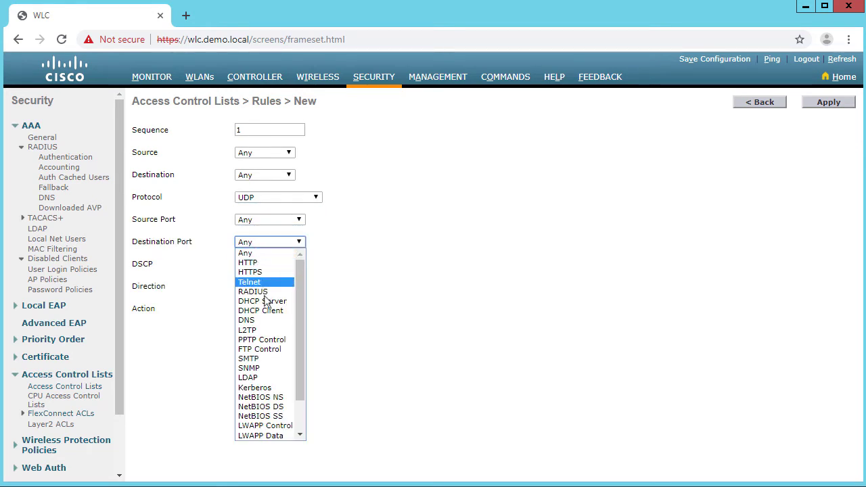
left_click(267, 320)
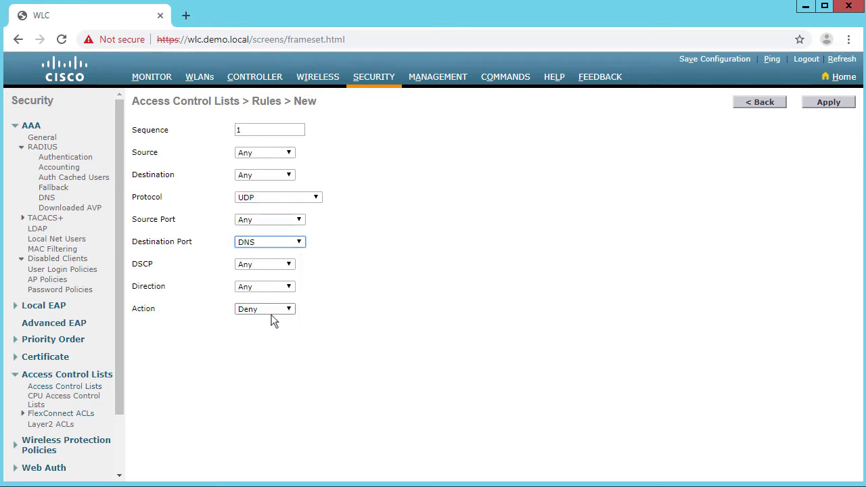
left_click(275, 310)
left_click(273, 321)
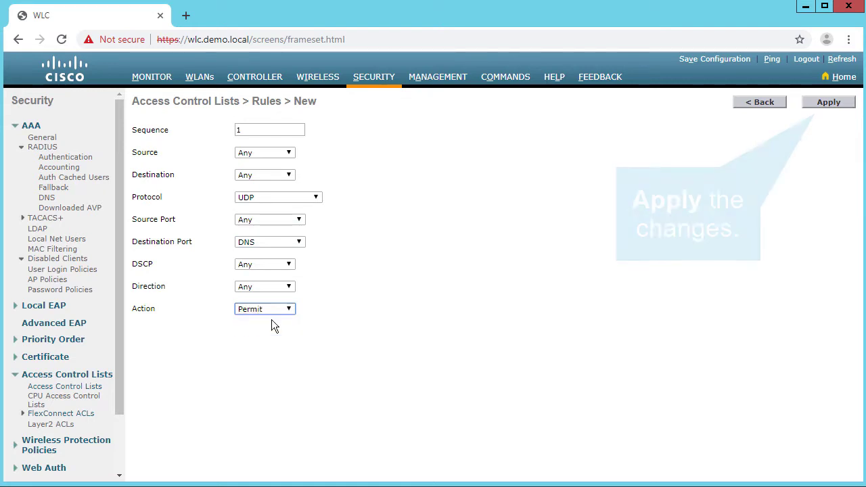
left_click(829, 102)
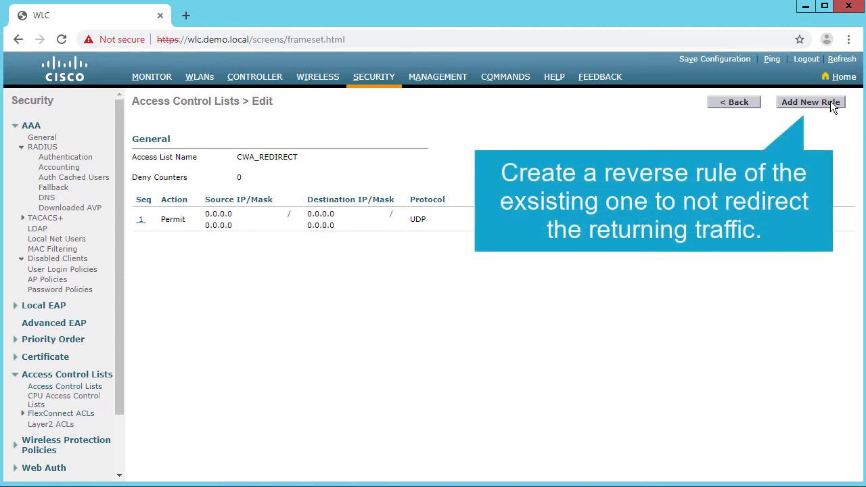
- Add a rule to CWA_REDIRECT with sequence 2, protocol UDP, source port DNS and action Permit
left_click(825, 102)
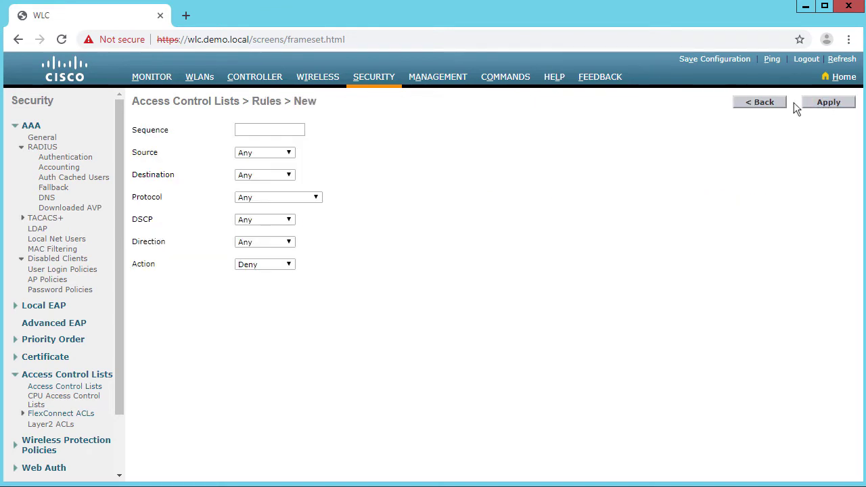
left_click(263, 129)
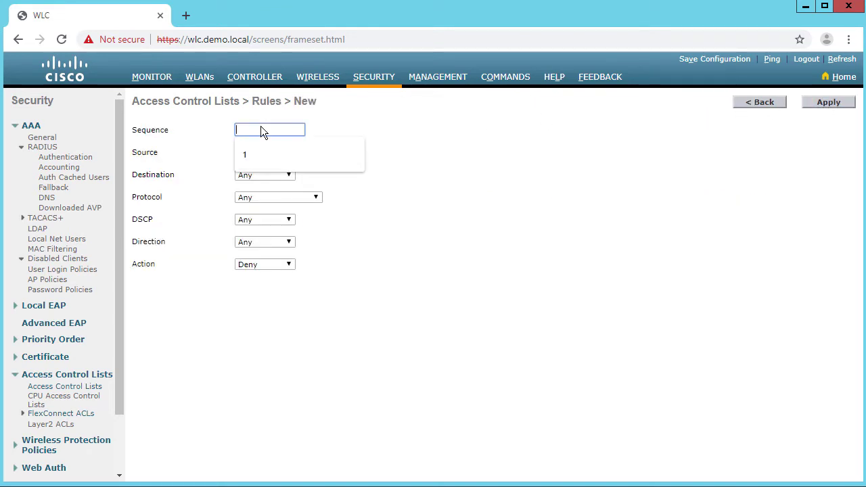
type("2")
left_click(317, 198)
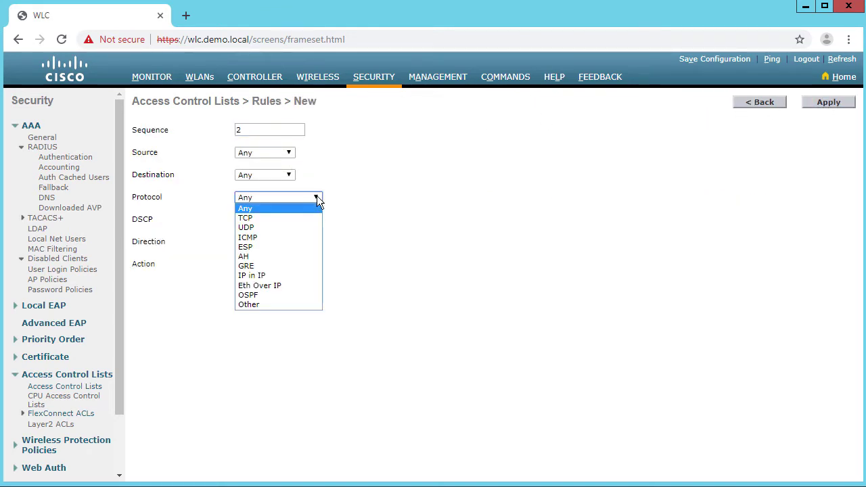
left_click(265, 228)
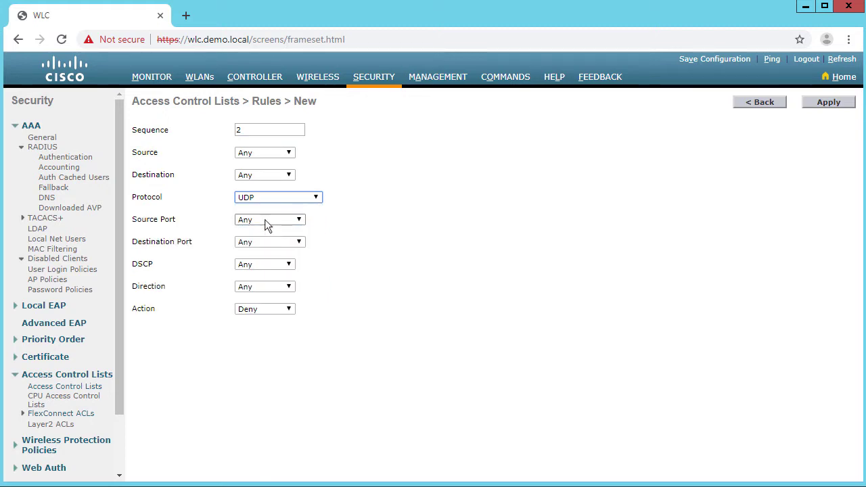
left_click(264, 218)
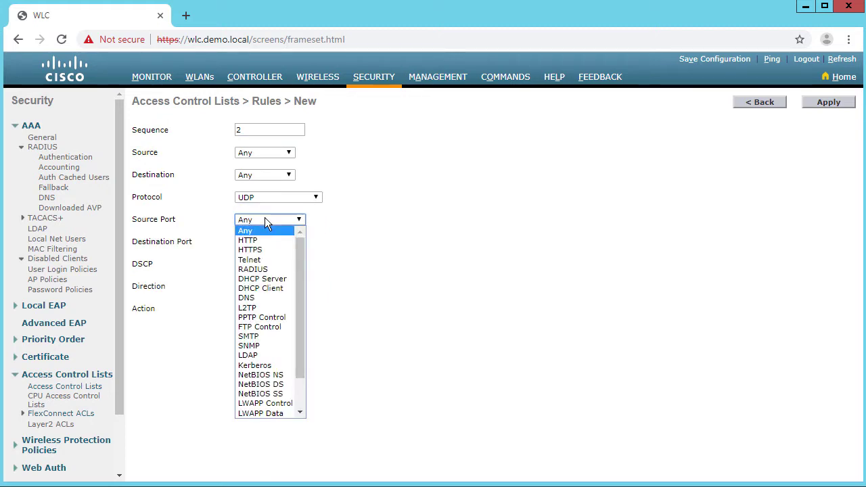
left_click(266, 298)
left_click(267, 309)
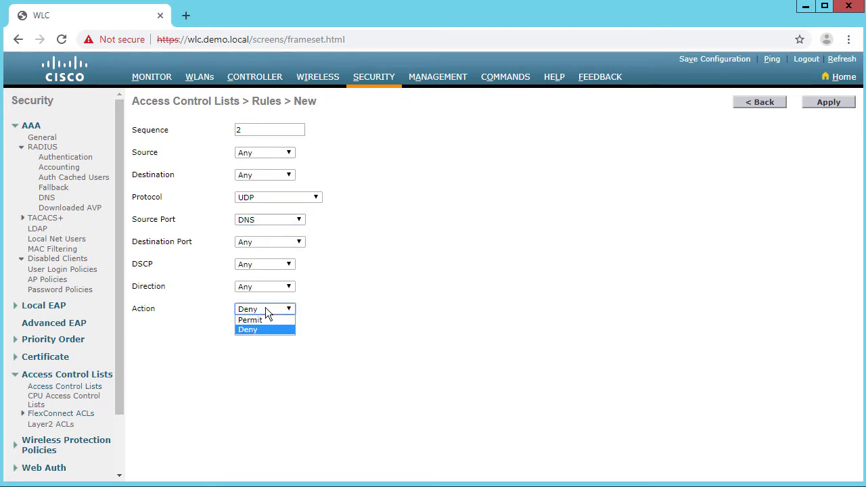
left_click(257, 318)
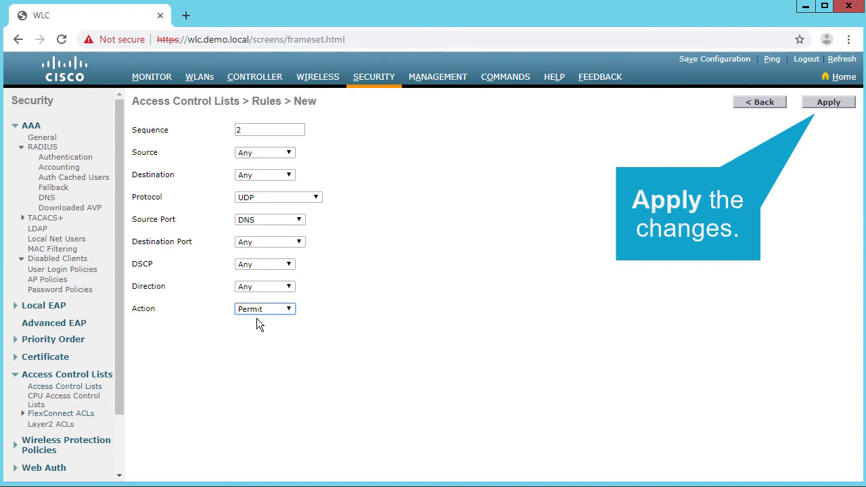
left_click(828, 101)
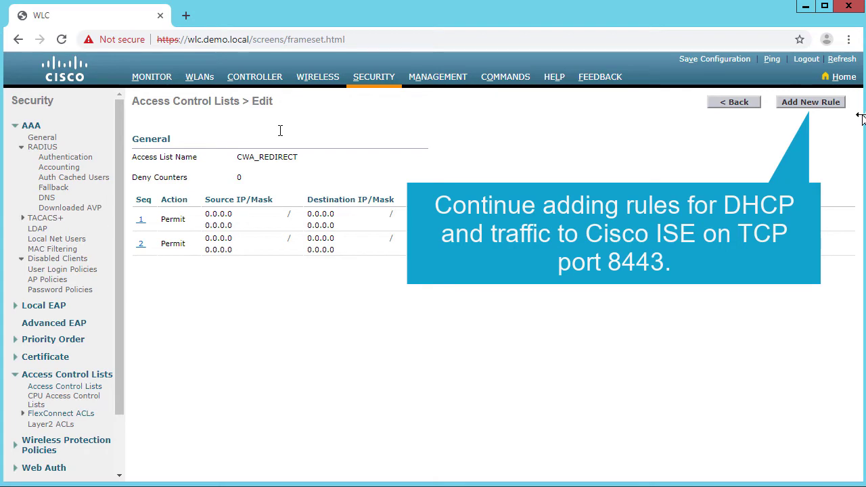
- Add a rule with sequence 3, protocol UDP, source port DHCP Client, destination port DHCP Server and action Permit
left_click(806, 103)
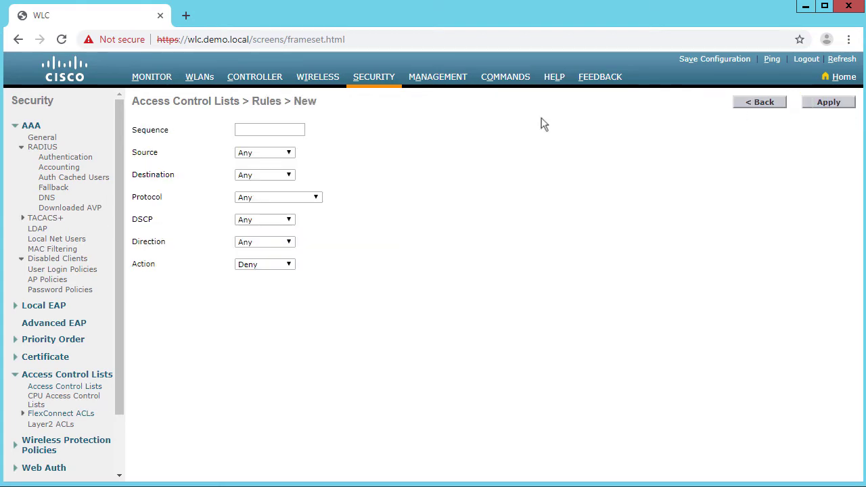
left_click(281, 130)
type("3")
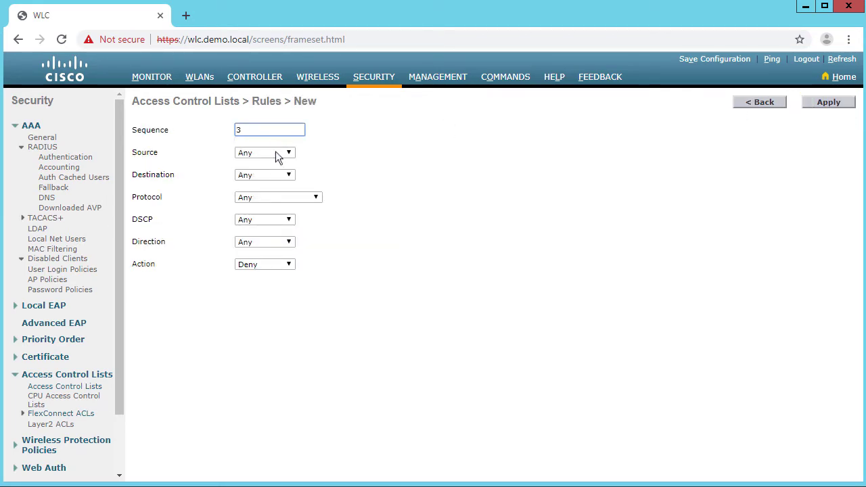
left_click(269, 198)
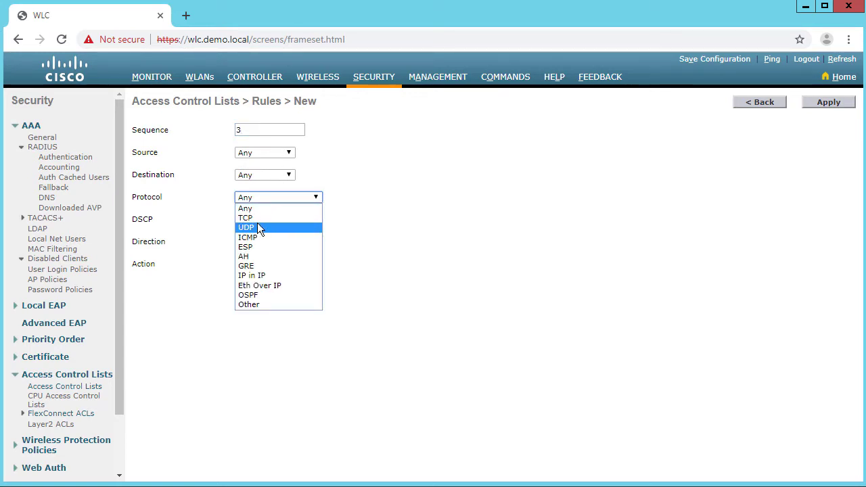
left_click(257, 229)
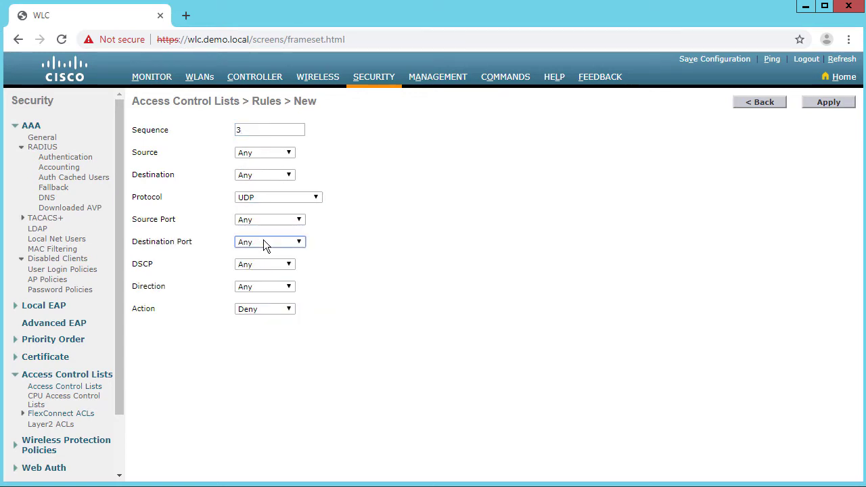
left_click(263, 244)
left_click(273, 220)
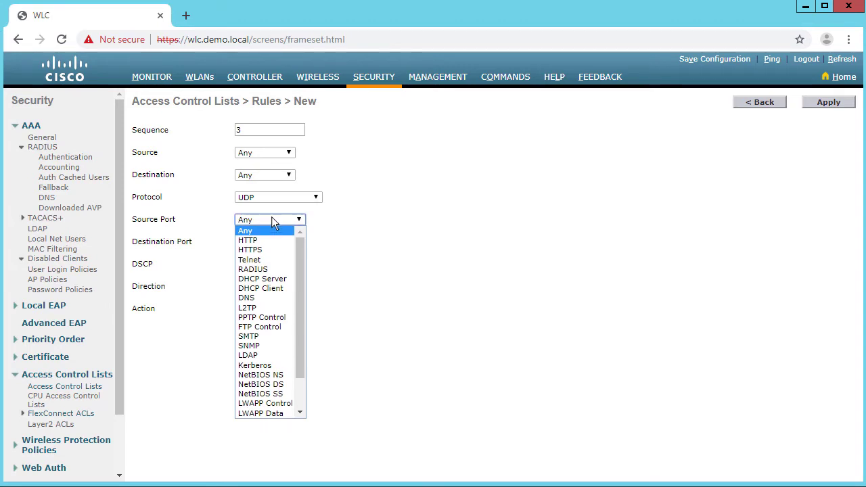
left_click(277, 288)
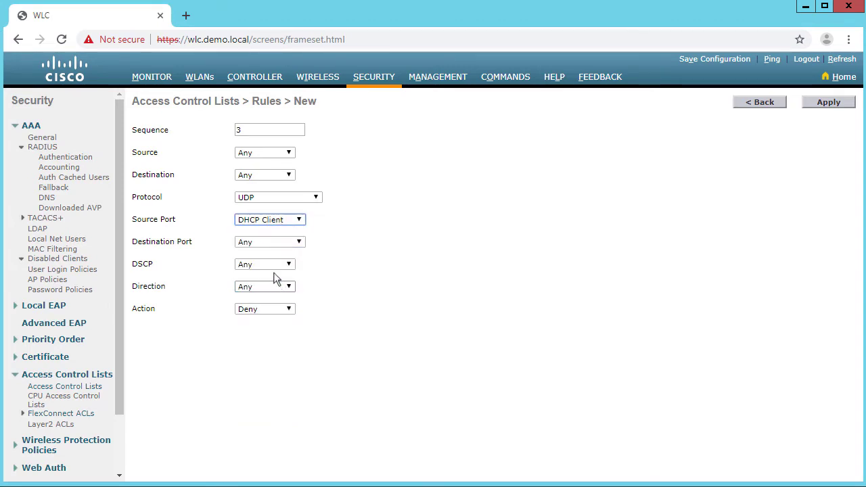
left_click(263, 244)
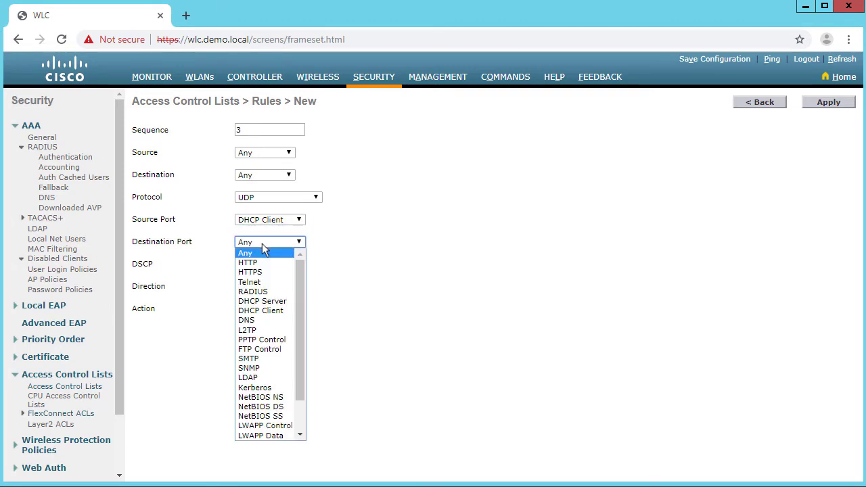
left_click(274, 303)
left_click(271, 309)
left_click(268, 319)
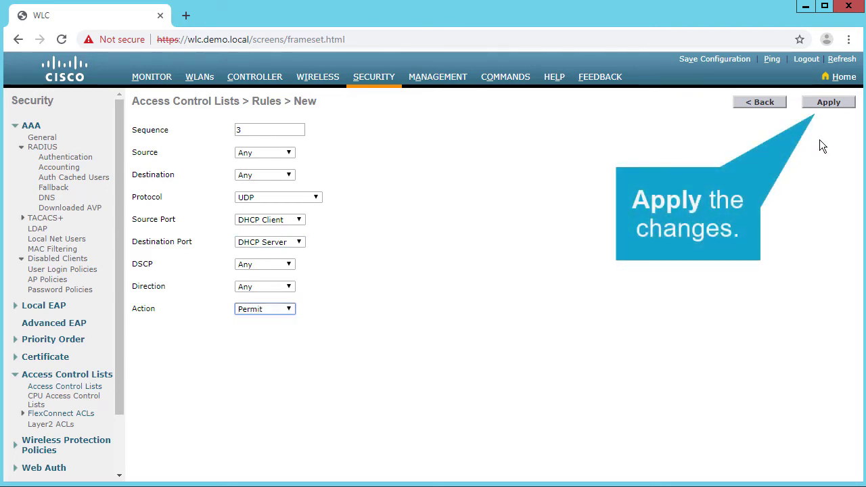
left_click(831, 103)
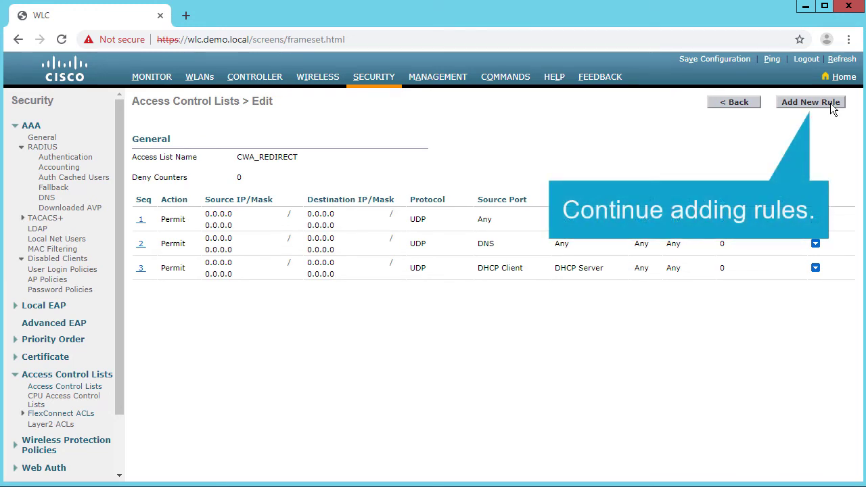
- Add a rule with sequence 4, protocol UDP, source port DHCP Server, destination port DHCP Client and action Permit
left_click(832, 105)
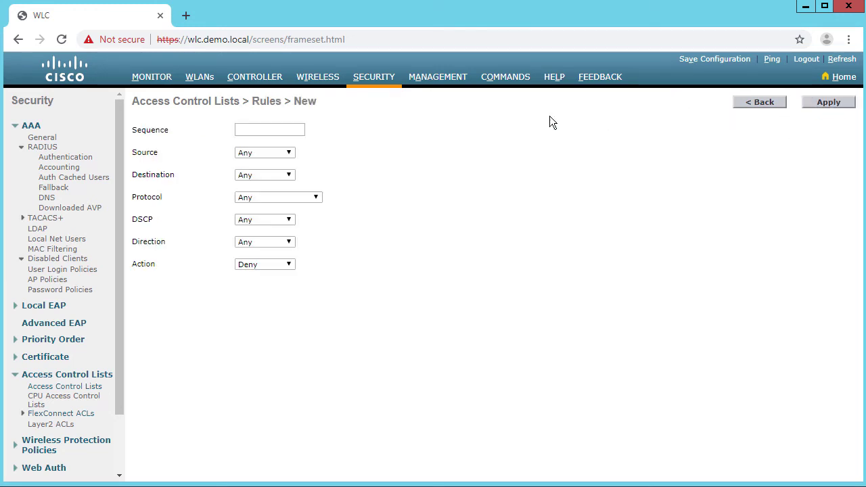
left_click(274, 129)
type("4")
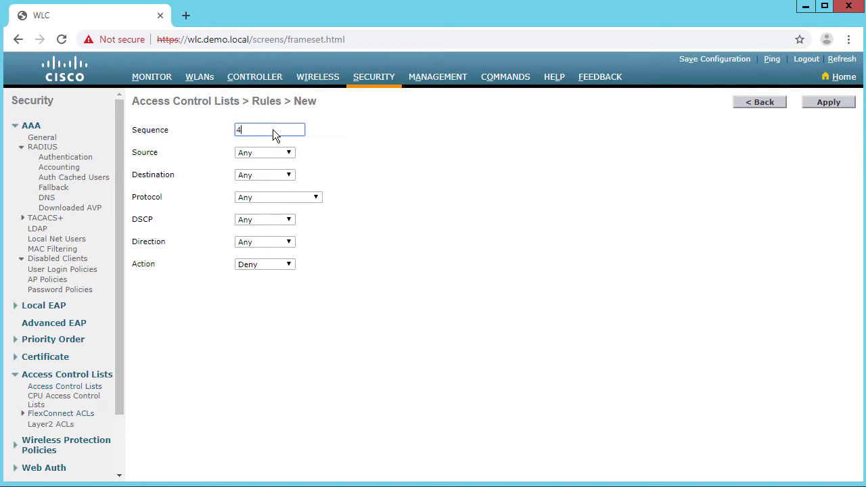
left_click(271, 196)
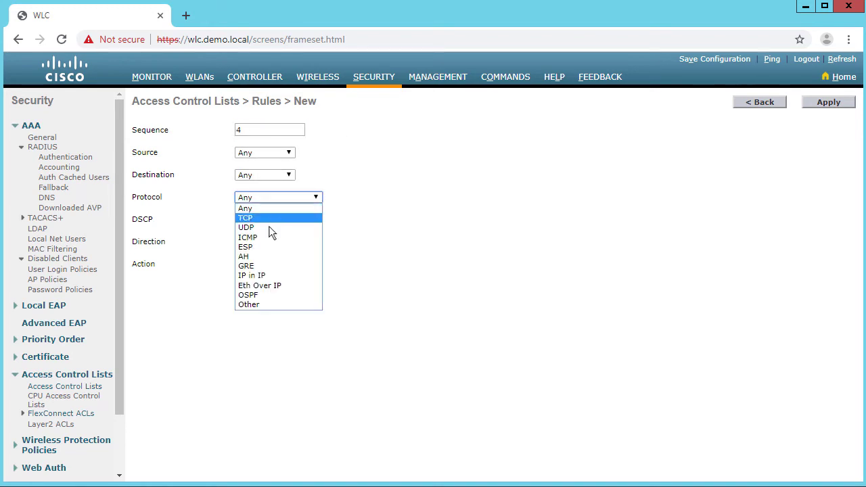
left_click(269, 226)
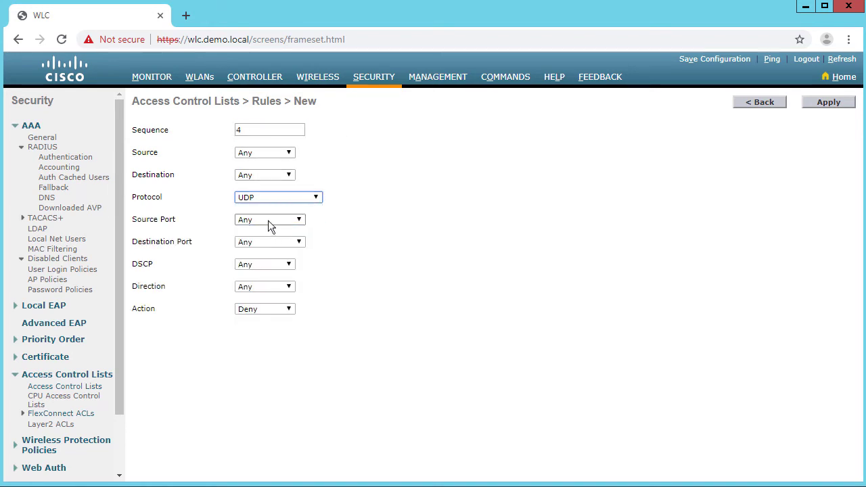
left_click(268, 223)
left_click(275, 276)
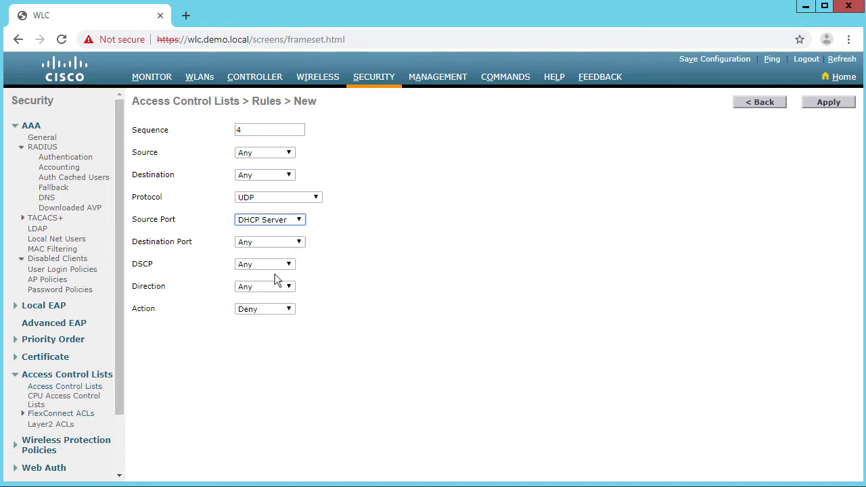
left_click(268, 243)
left_click(275, 313)
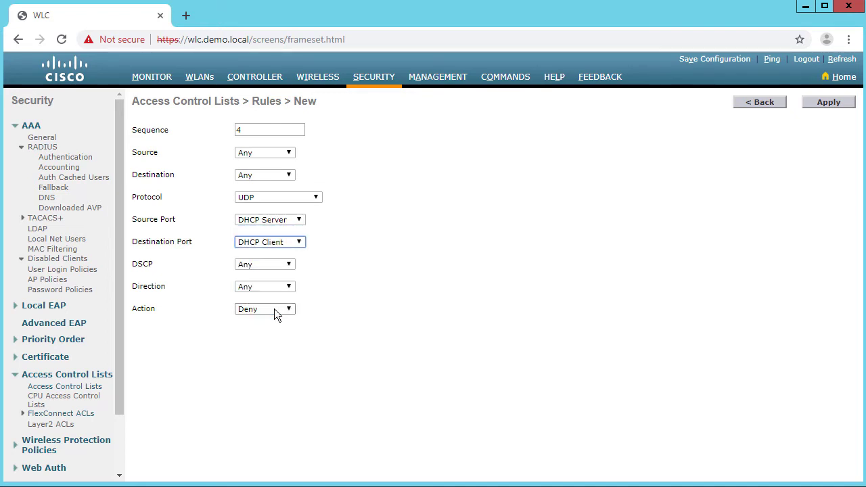
left_click(274, 309)
left_click(271, 320)
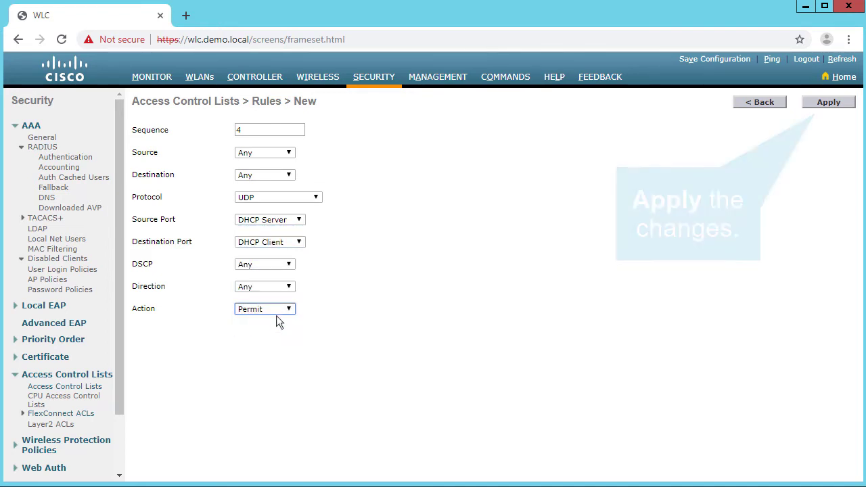
left_click(816, 102)
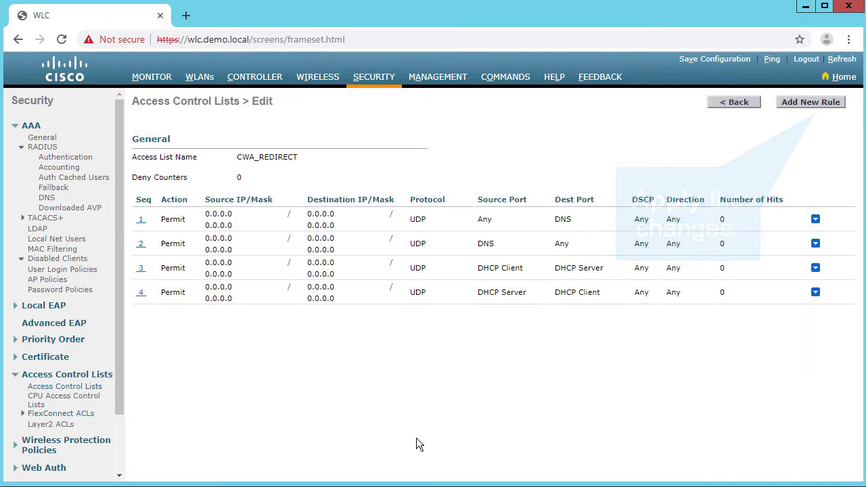
- Start a new CWA_REDIRECT rule with sequence 5 and destination IP address 10.64.0.100, netmask 255.255.255.255
left_click(812, 104)
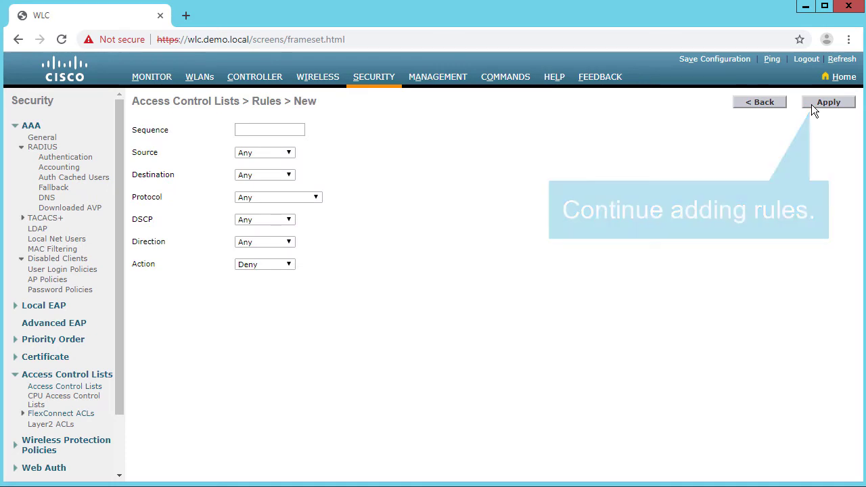
left_click(264, 131)
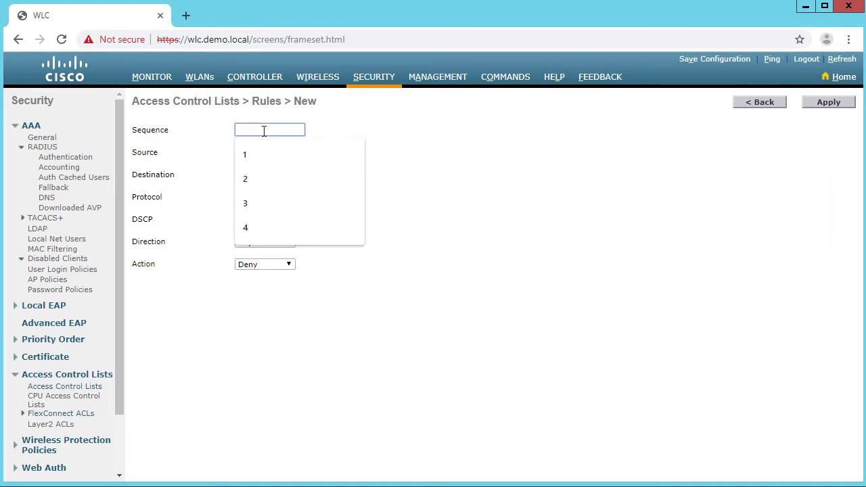
type("5")
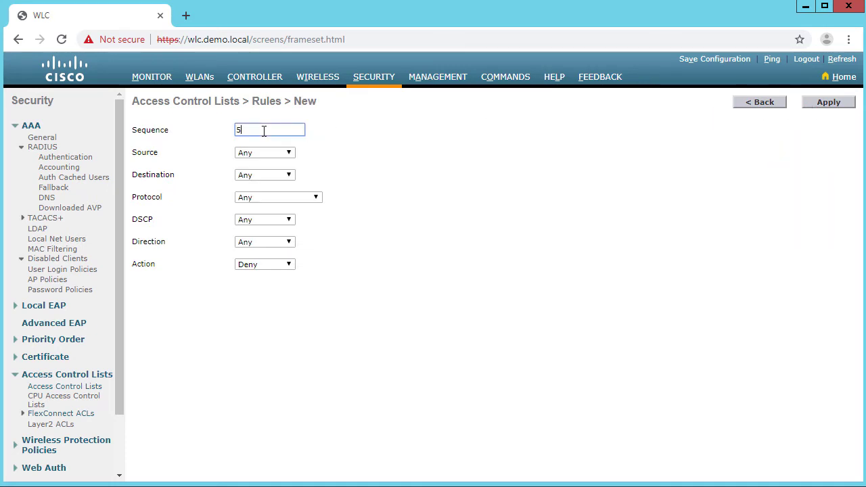
left_click(289, 175)
left_click(288, 193)
double_click(404, 183)
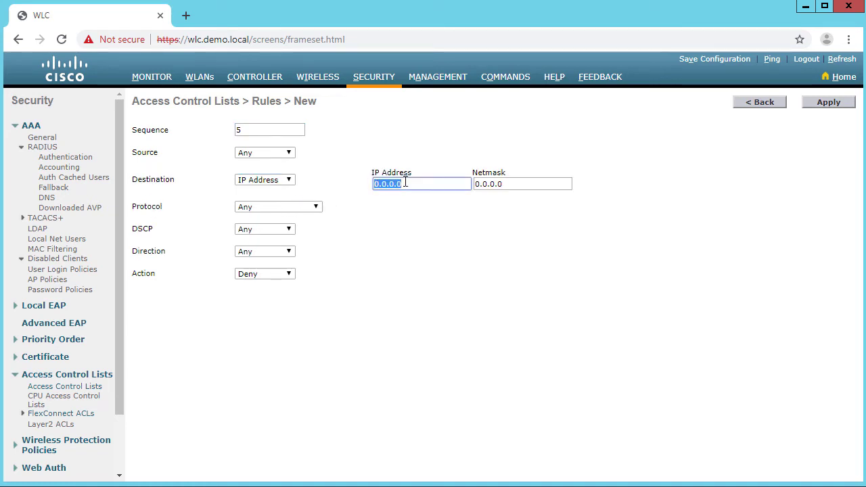
type("10.64.0.10")
key("Tab")
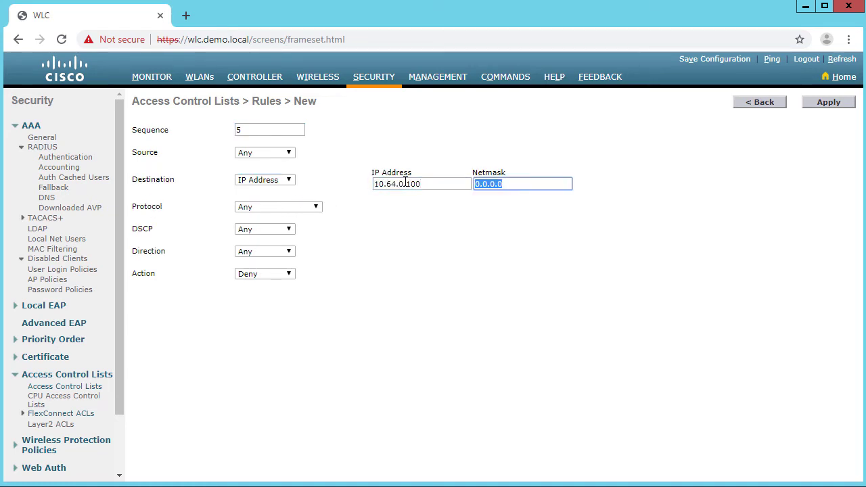
type("255.255.255.255")
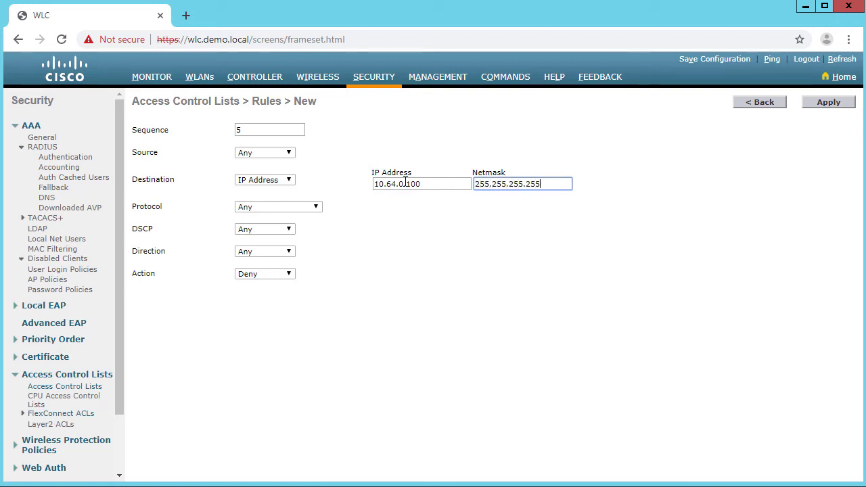
- Set the sequence 5 rule to protocol TCP with a custom destination port of 8443
left_click(307, 207)
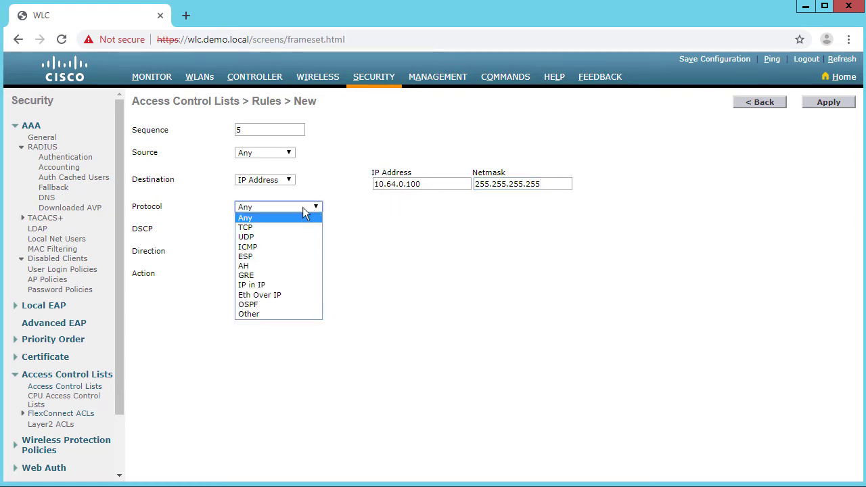
left_click(275, 228)
left_click(273, 252)
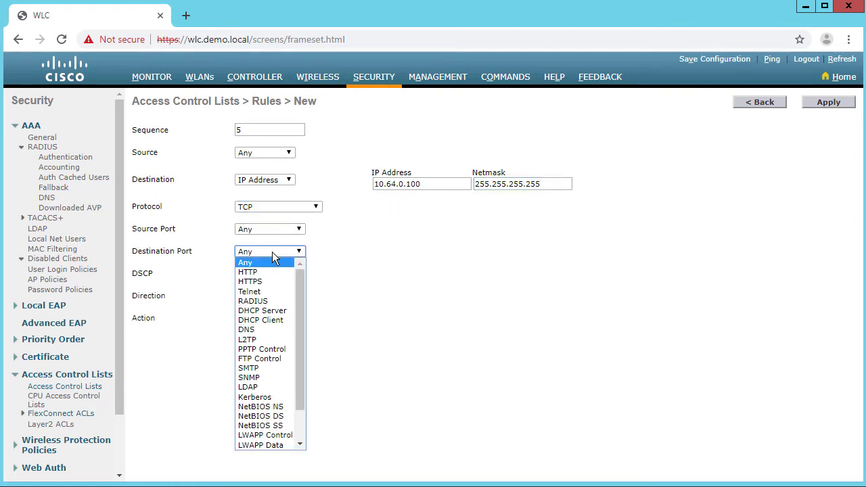
key("Down")
key("Down")
key("Down")
key("Down")
key("Down")
key("Down")
key("Down")
key("Down")
key("Down")
key("Down")
key("Down")
key("Down")
key("Down")
key("Down")
key("Down")
key("Down")
key("Down")
key("Down")
key("Down")
key("Down")
key("Down")
key("Down")
key("Down")
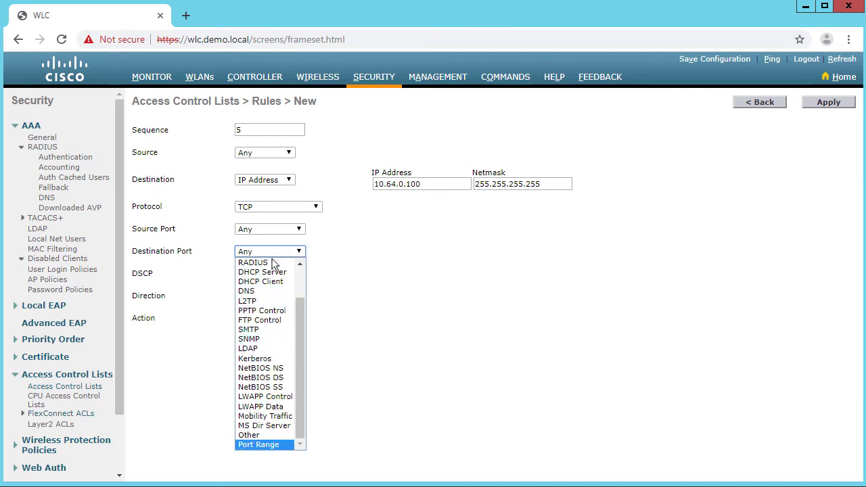
left_click(266, 435)
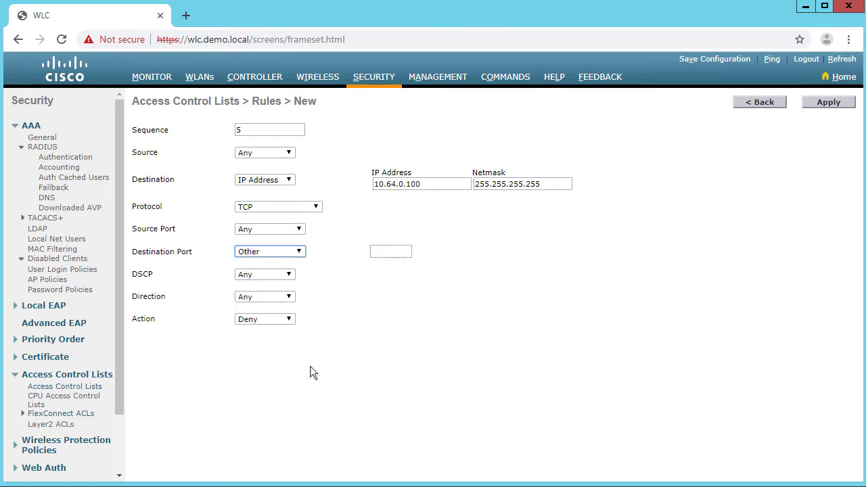
left_click(392, 252)
type("8443")
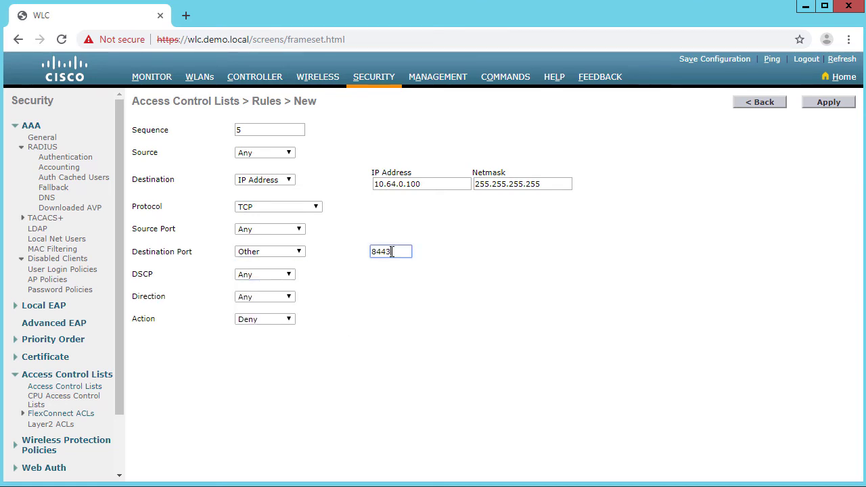
- Set the sequence 5 rule's action to Permit and apply the rule
left_click(257, 320)
key("Up")
key("Return")
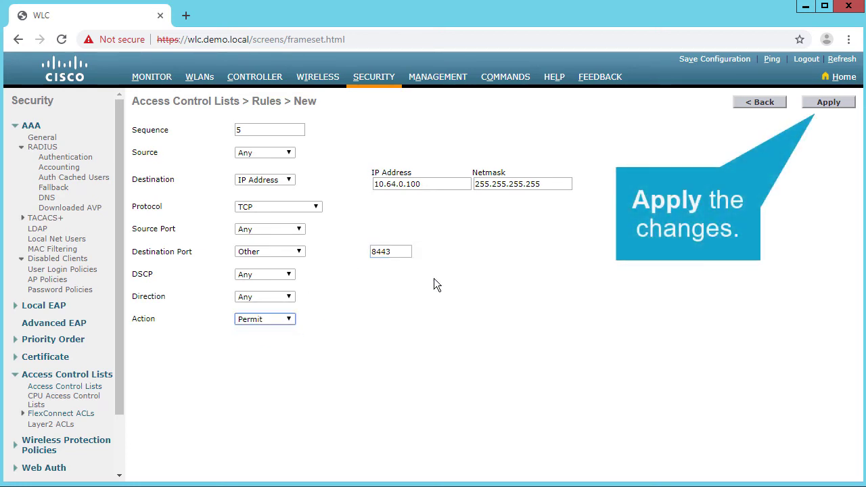
left_click(846, 104)
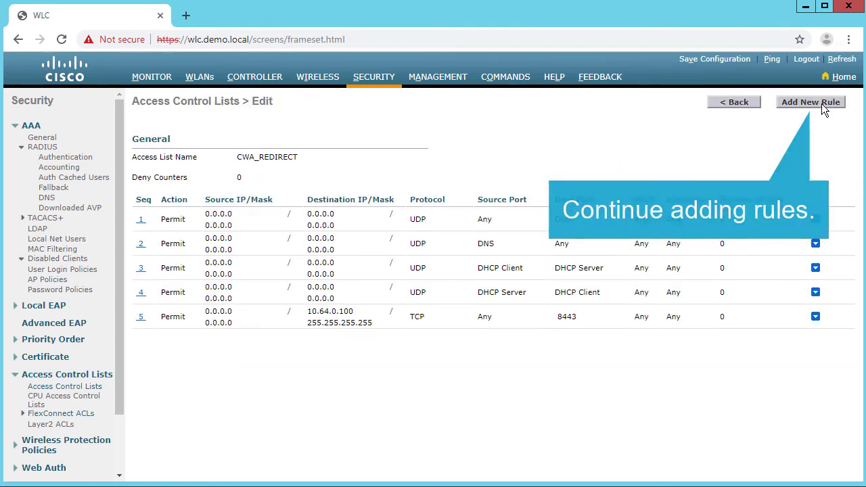
- Start a new CWA_REDIRECT rule with sequence 6 and source IP address 10.64.0.100, netmask 255.255.255.255
left_click(822, 104)
left_click(259, 133)
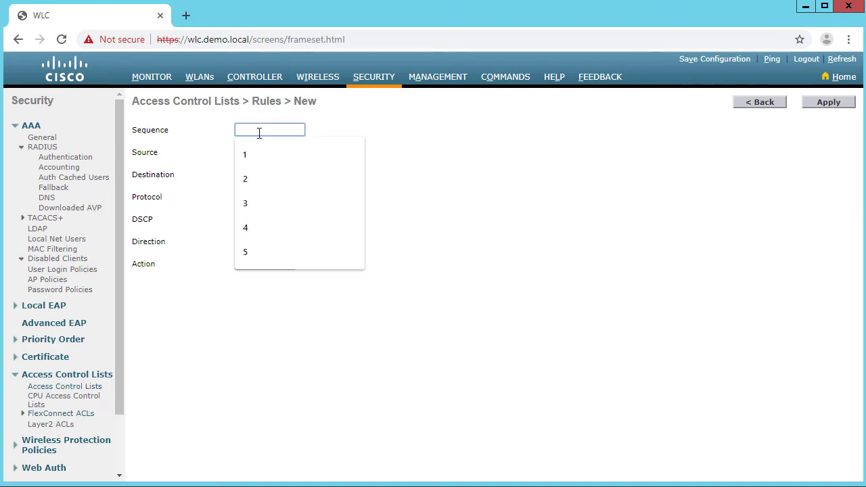
type("6")
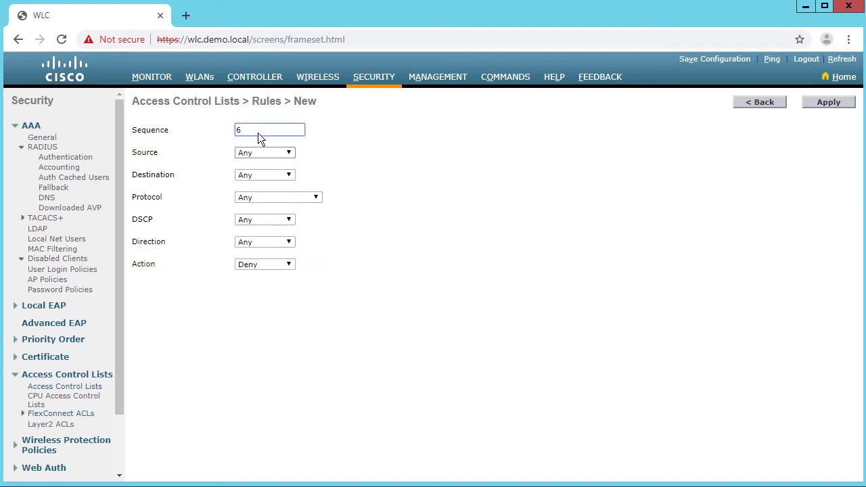
left_click(262, 160)
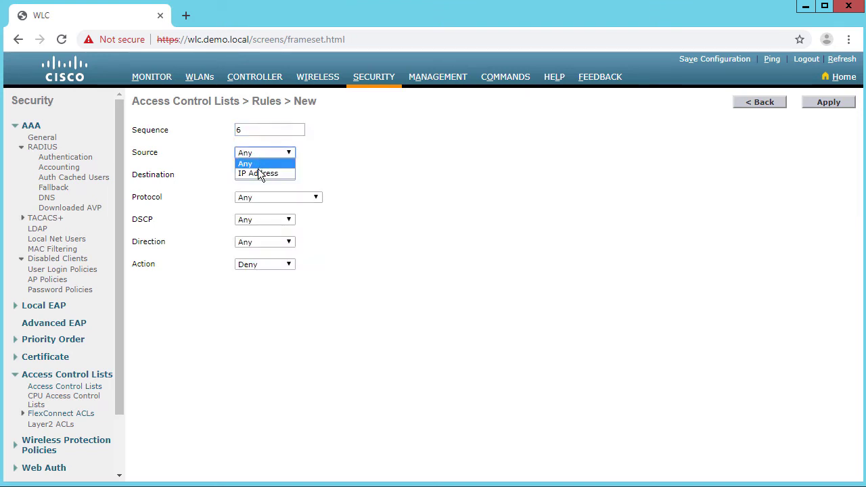
left_click(263, 173)
left_click(419, 152)
double_click(419, 152)
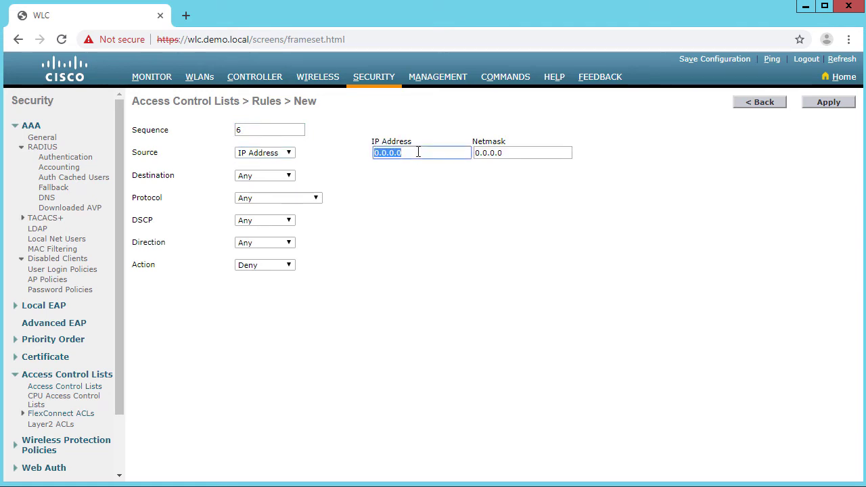
type("10.64.0.100")
key("Tab")
type("2")
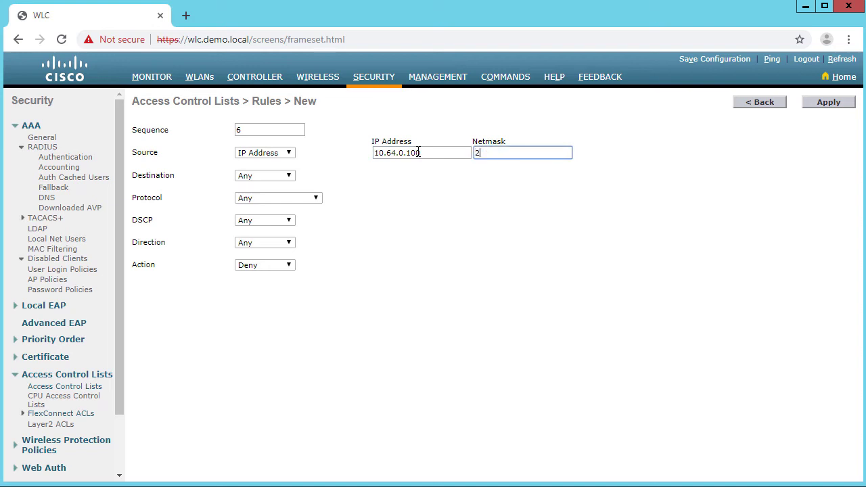
type("55.255.255")
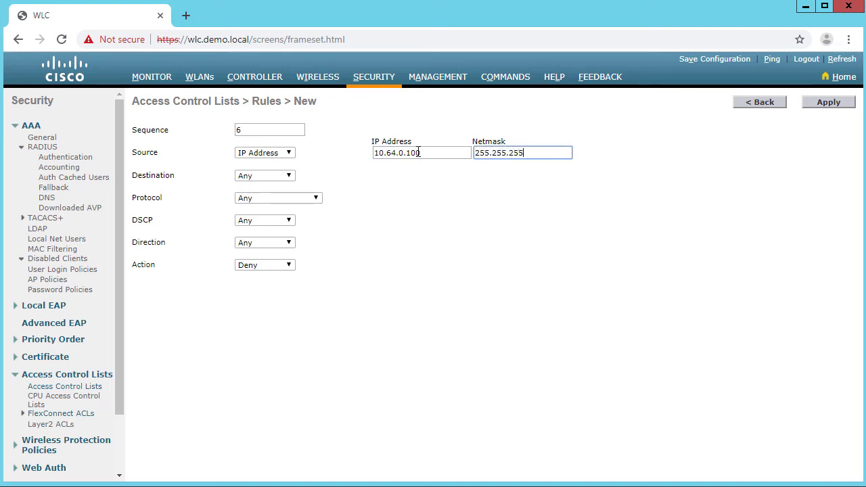
type(".255")
- Set the sequence 6 rule to protocol TCP with a custom source port of 8443
left_click(294, 197)
left_click(271, 218)
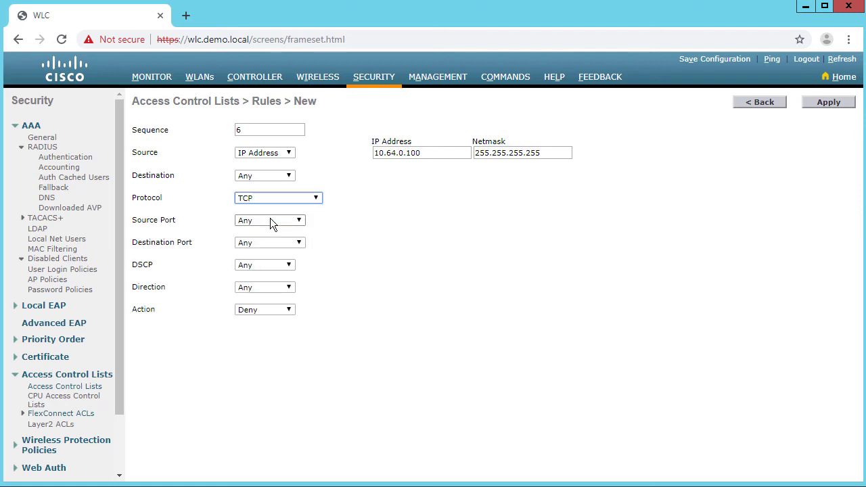
left_click(267, 220)
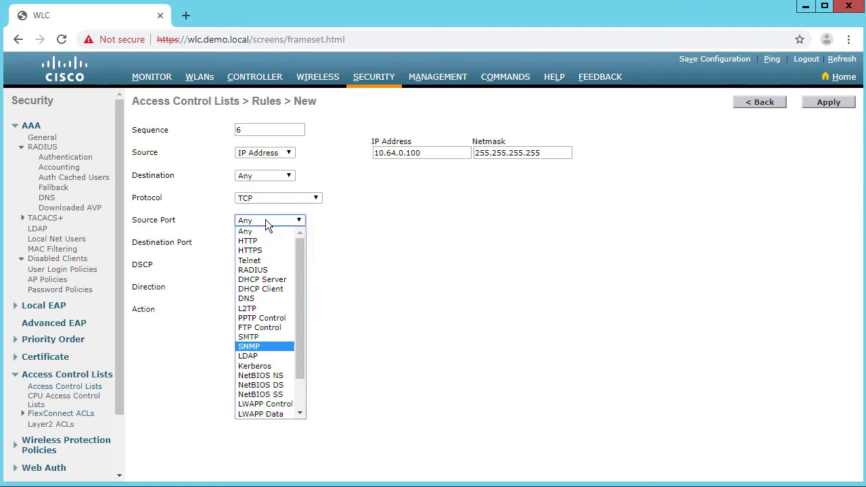
scroll(266, 365, "down", 2)
left_click(265, 403)
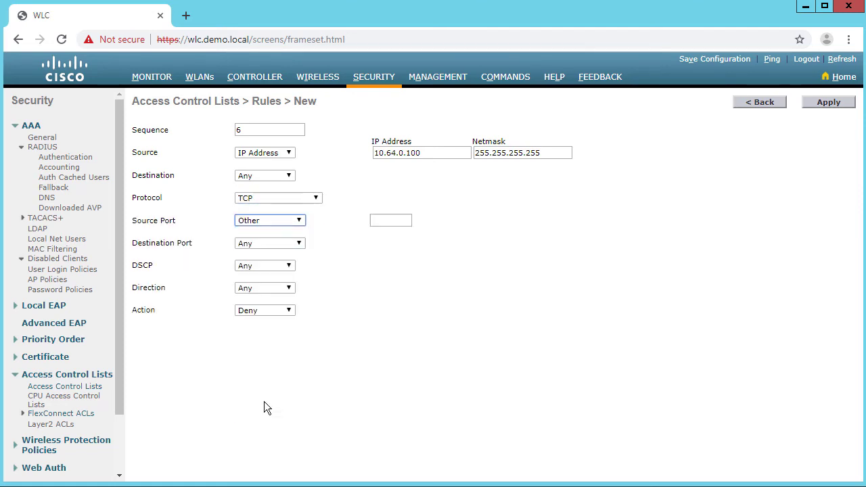
left_click(392, 220)
type("8443")
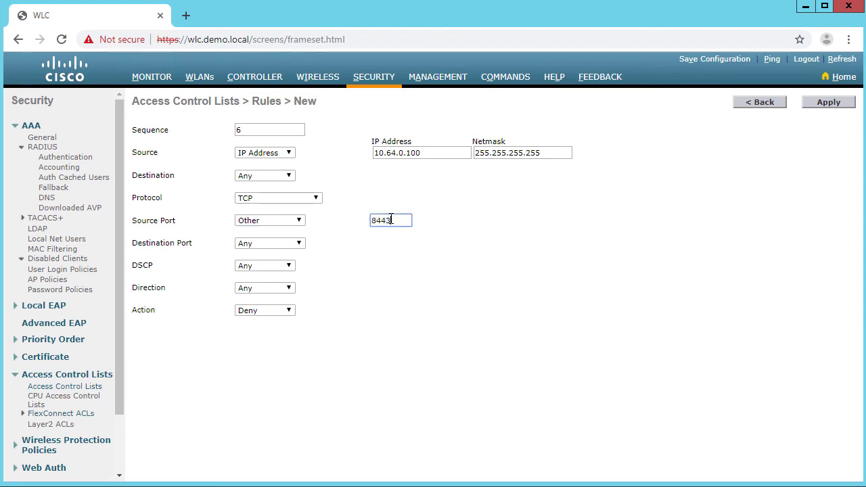
- Set the sequence 6 rule's action to Permit and apply the rule
left_click(264, 311)
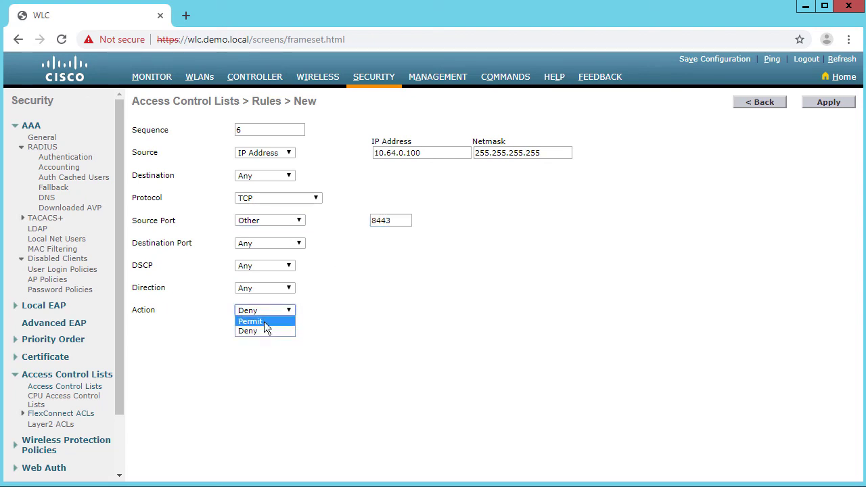
left_click(264, 322)
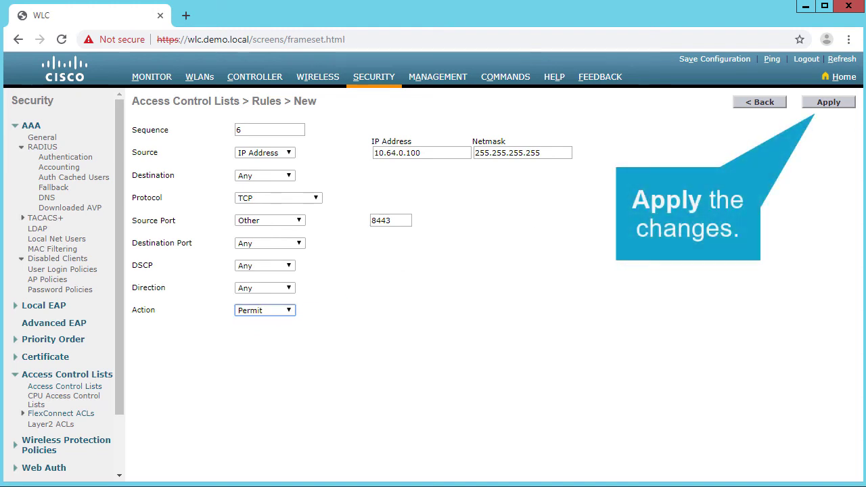
left_click(837, 106)
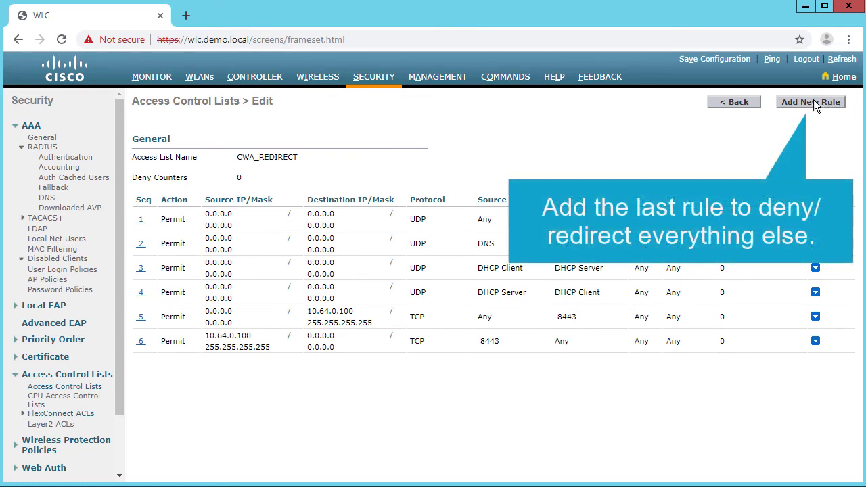
- Add a final CWA_REDIRECT rule with sequence 7 that denies all other traffic, keeping the default Any criteria
left_click(813, 101)
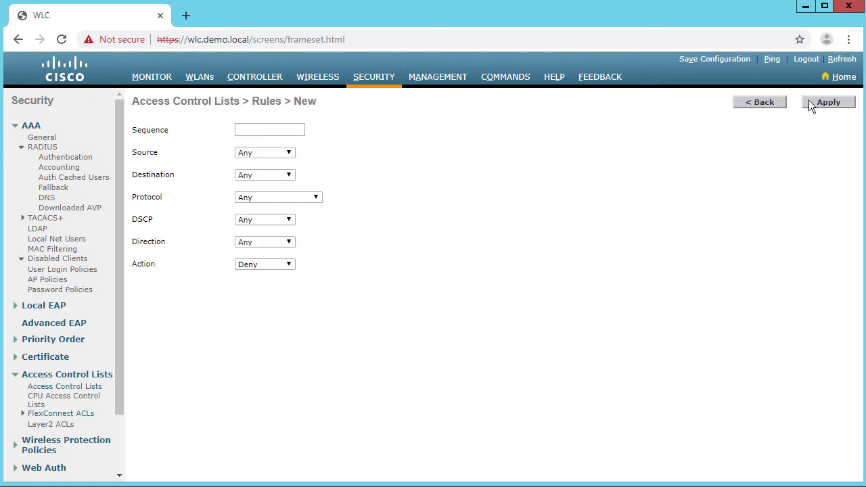
left_click(275, 130)
type("7")
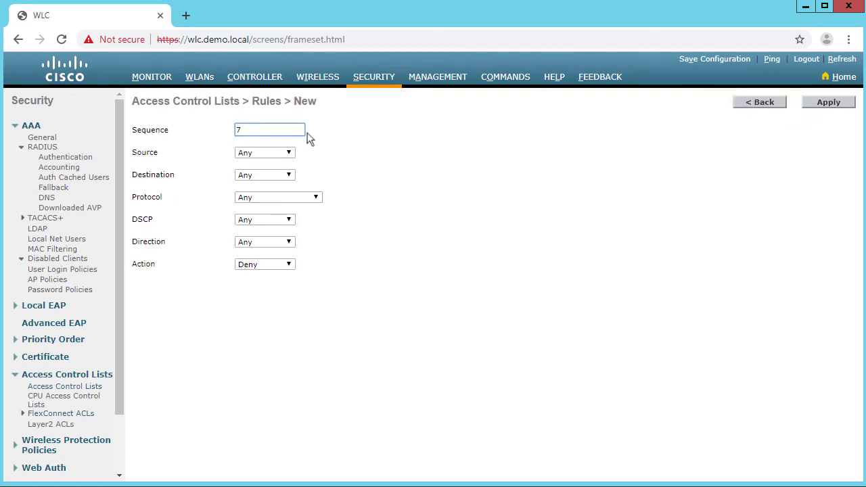
left_click(834, 106)
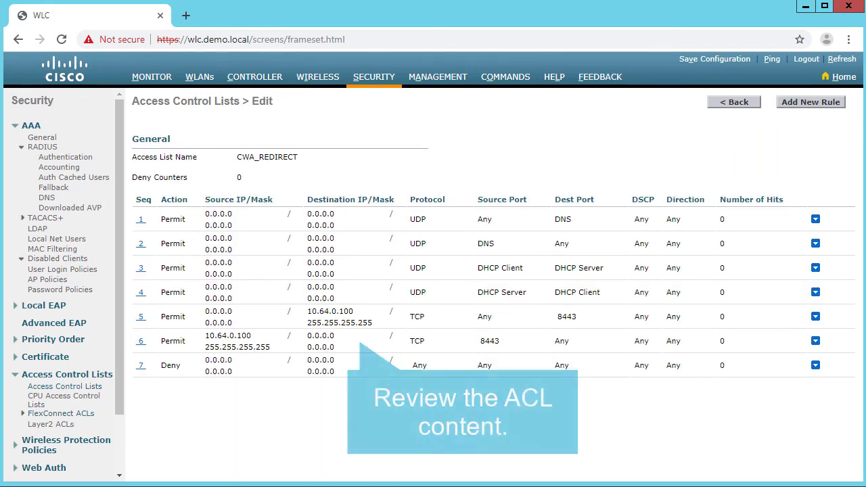